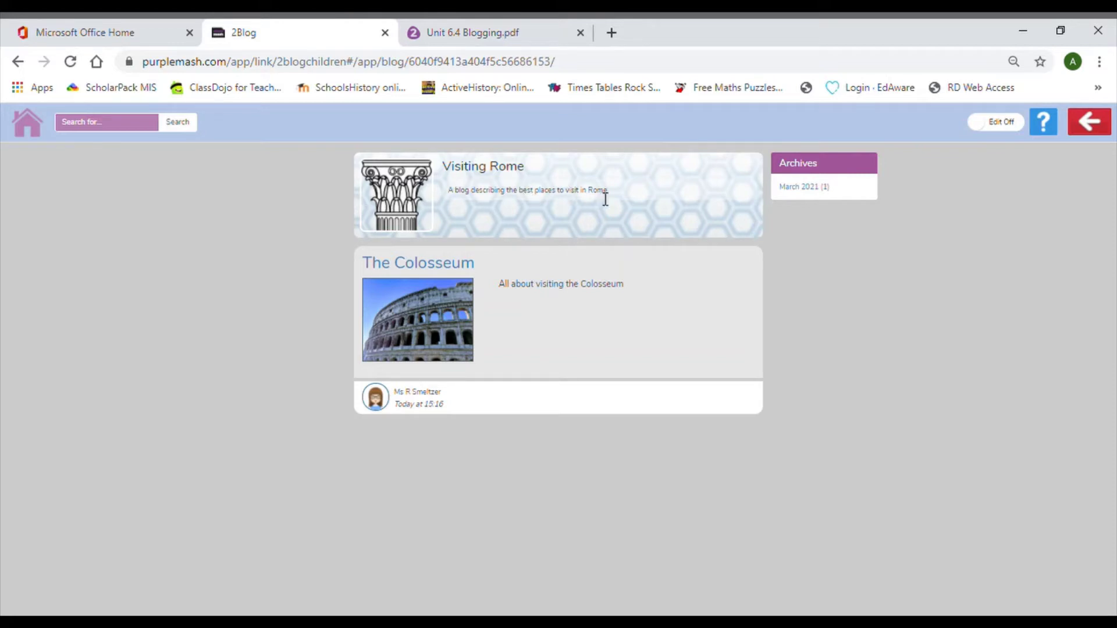
- Examine the Visiting Rome blog's description and open its post about the Colosseum
drag(608, 191, 443, 194)
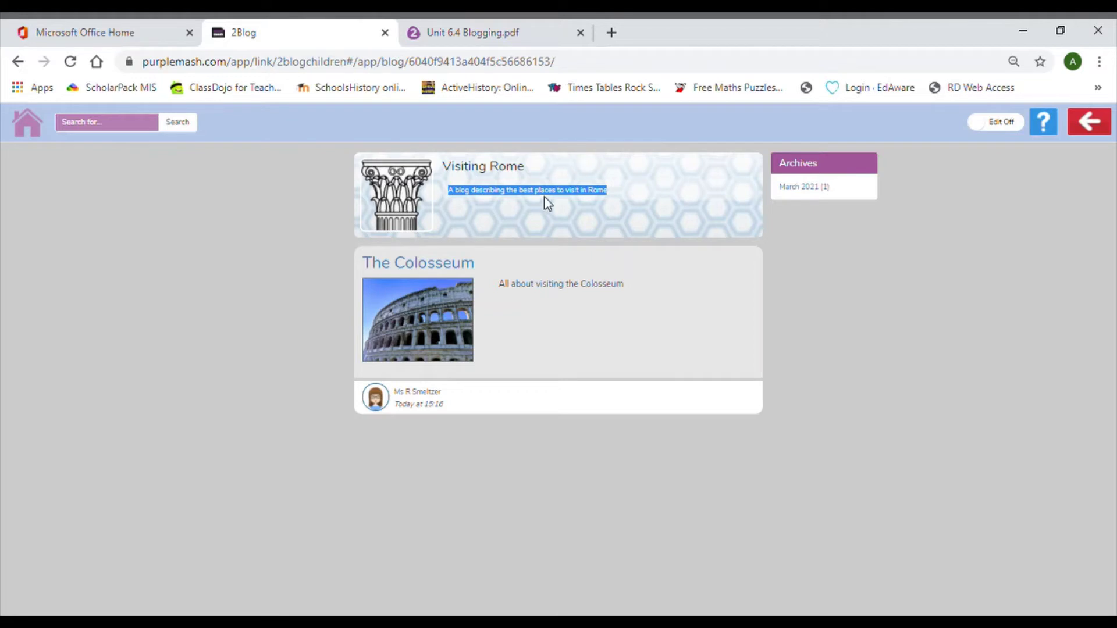
click(512, 175)
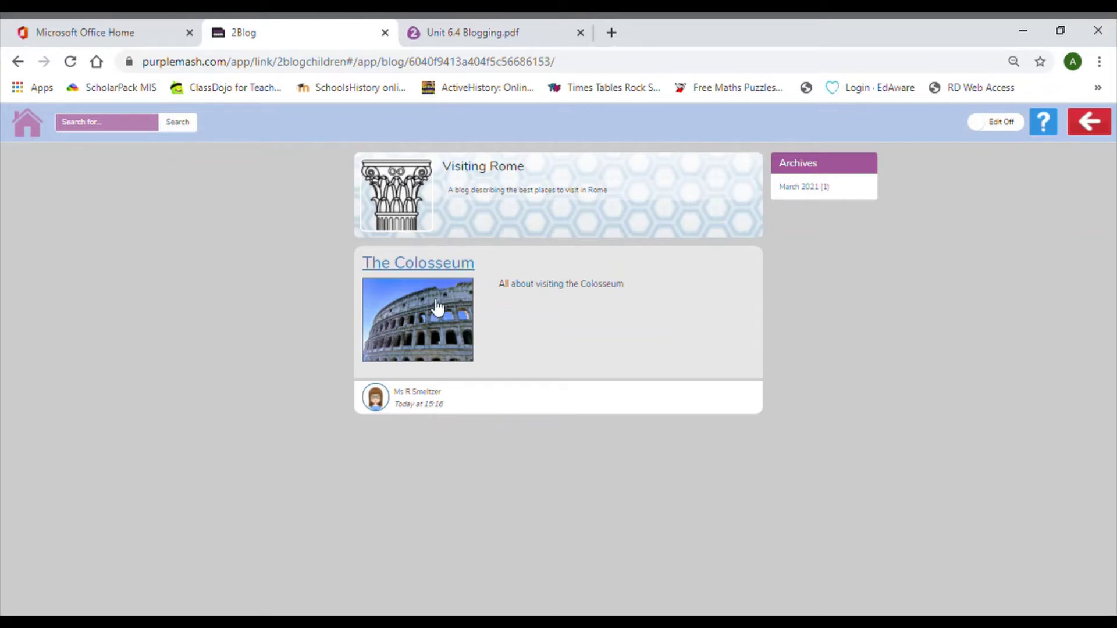
click(435, 264)
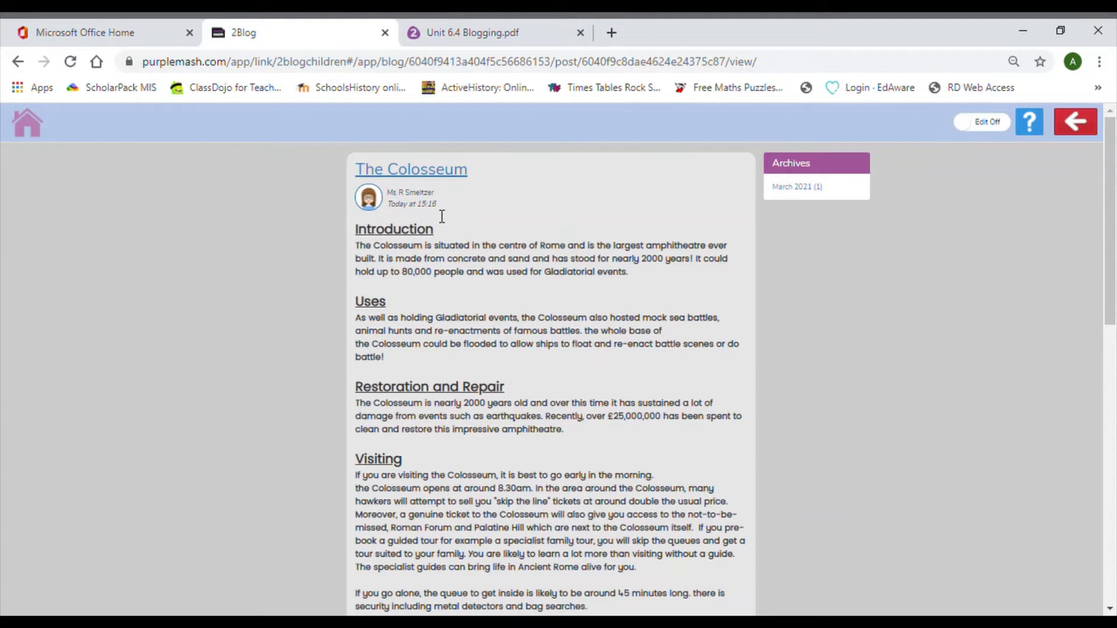
- Examine the Introduction, Uses, Restoration and Repair, and Visiting sections of the Colosseum post
triple_click(423, 212)
click(477, 224)
triple_click(467, 268)
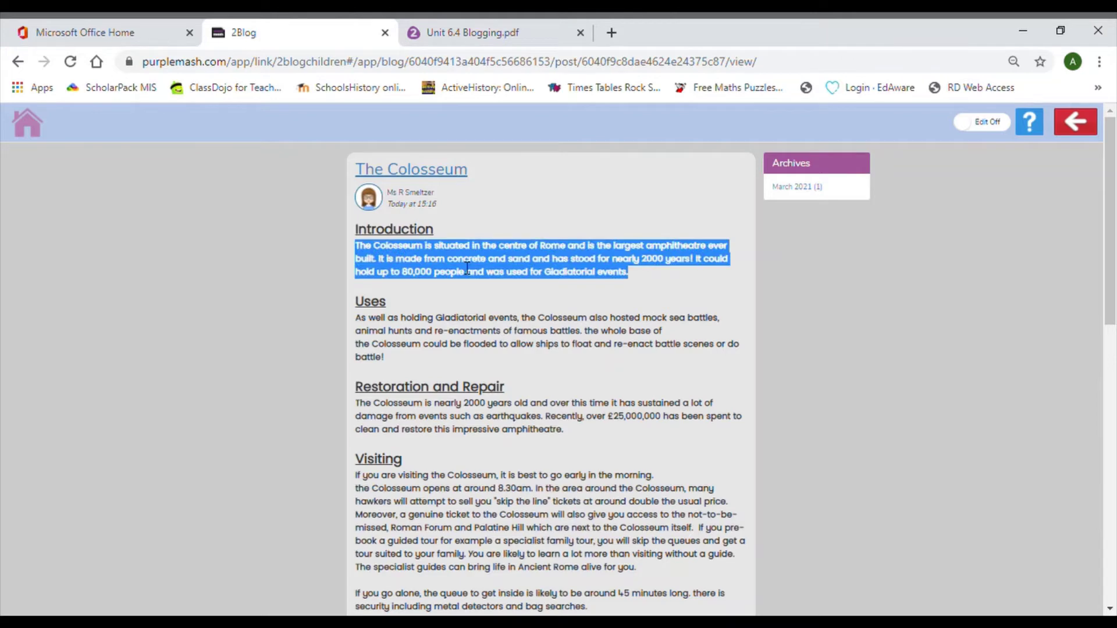
double_click(400, 344)
click(407, 423)
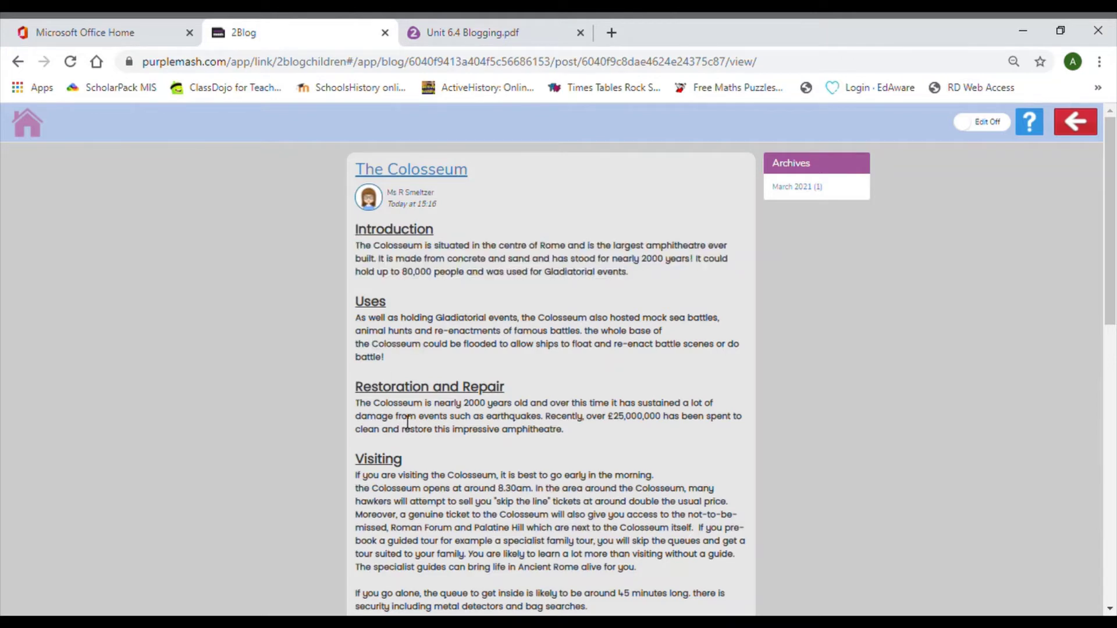
triple_click(407, 422)
double_click(482, 515)
- Examine the rest of the Colosseum post, including its images, the Places Nearby section and the comment area
drag(1099, 241, 1079, 427)
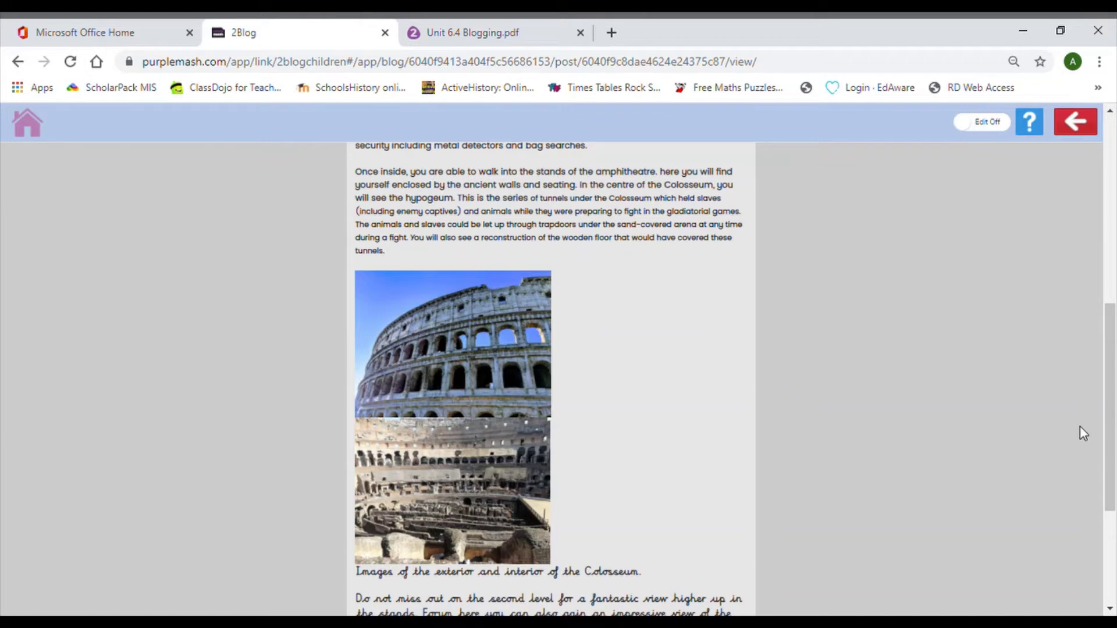
drag(592, 199, 633, 270)
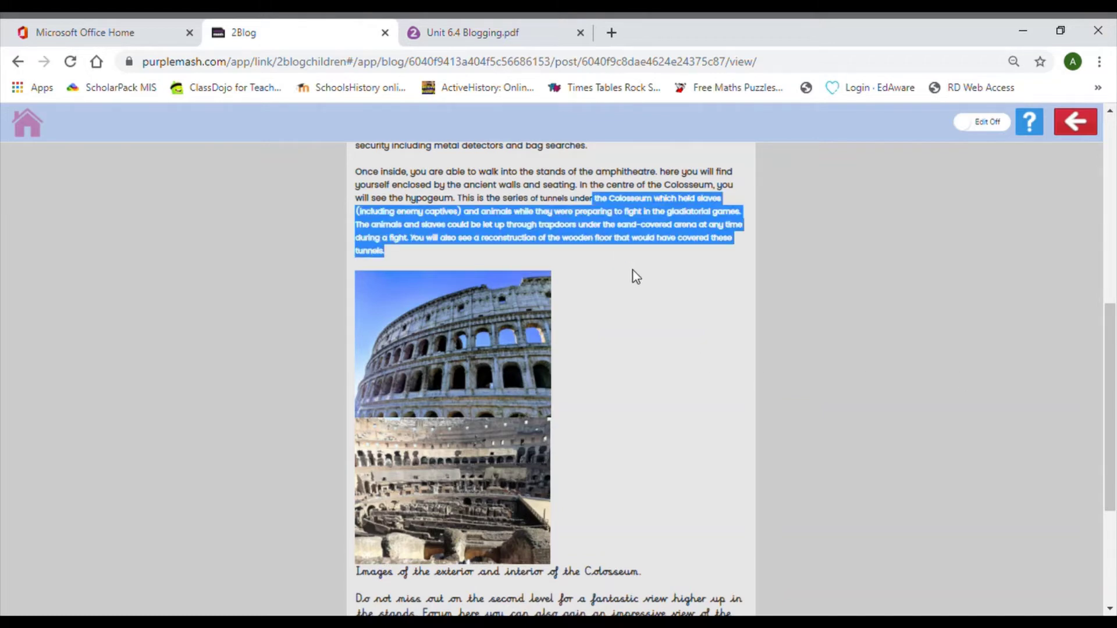
click(633, 277)
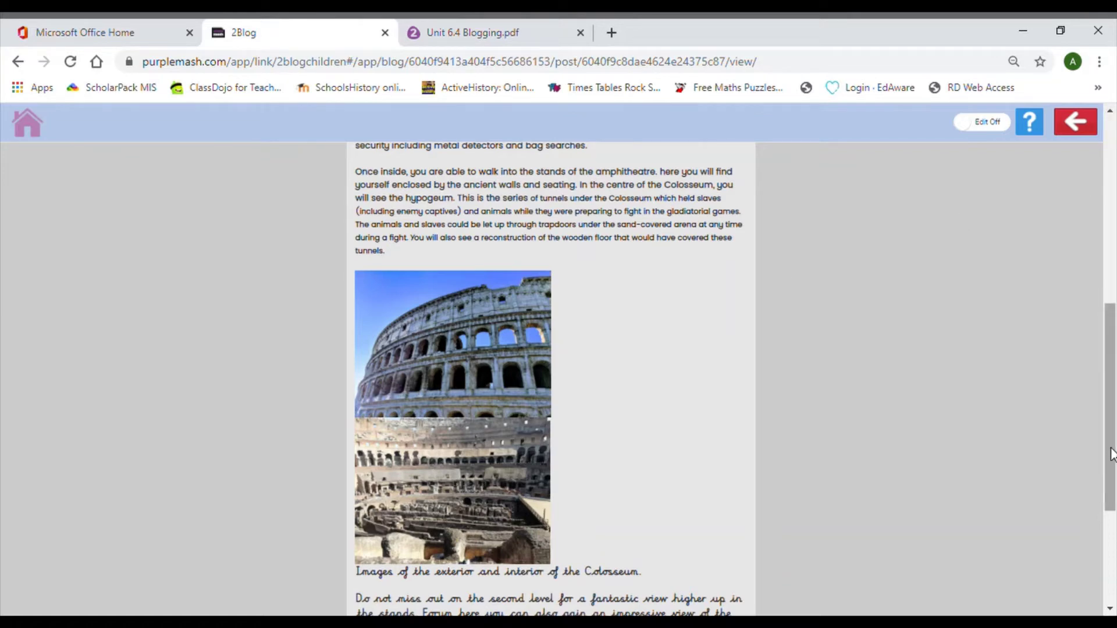
drag(1108, 509, 1107, 608)
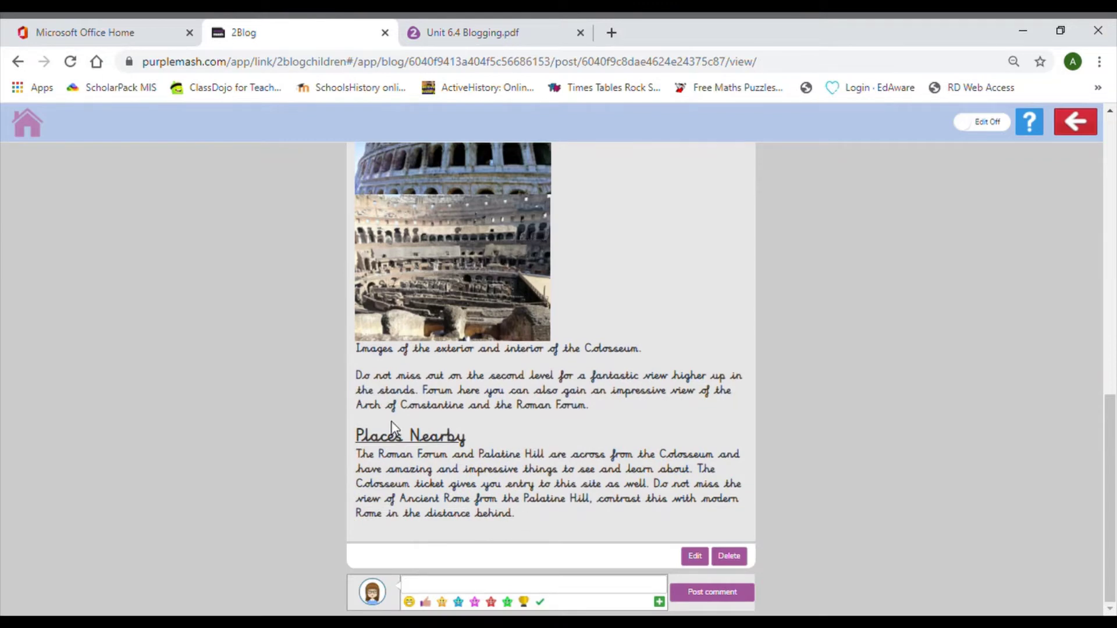
drag(520, 518, 348, 347)
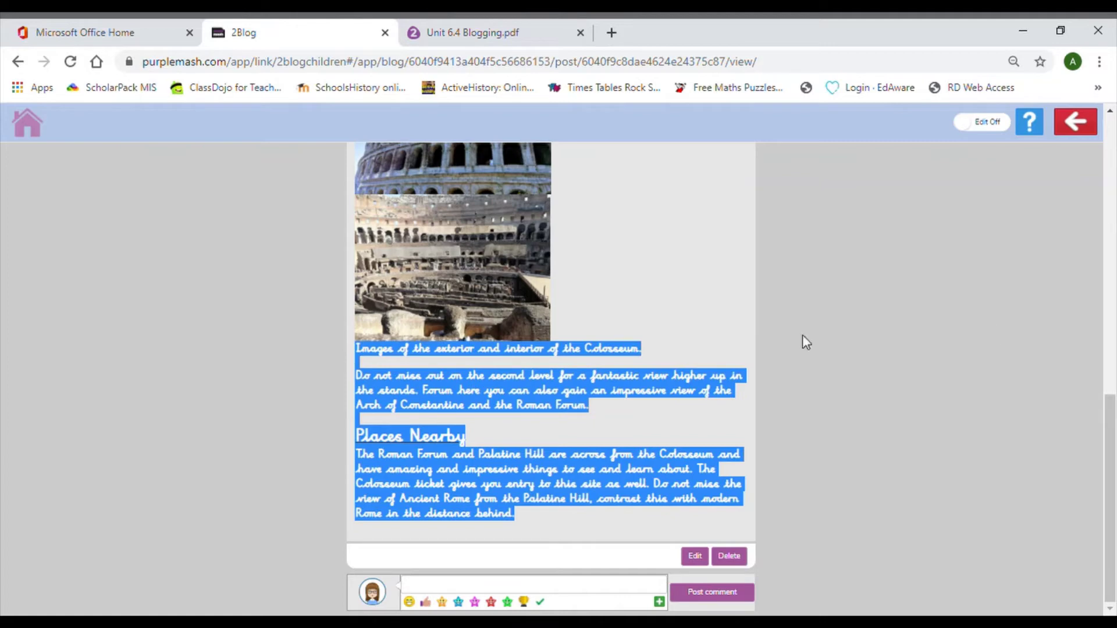
click(907, 474)
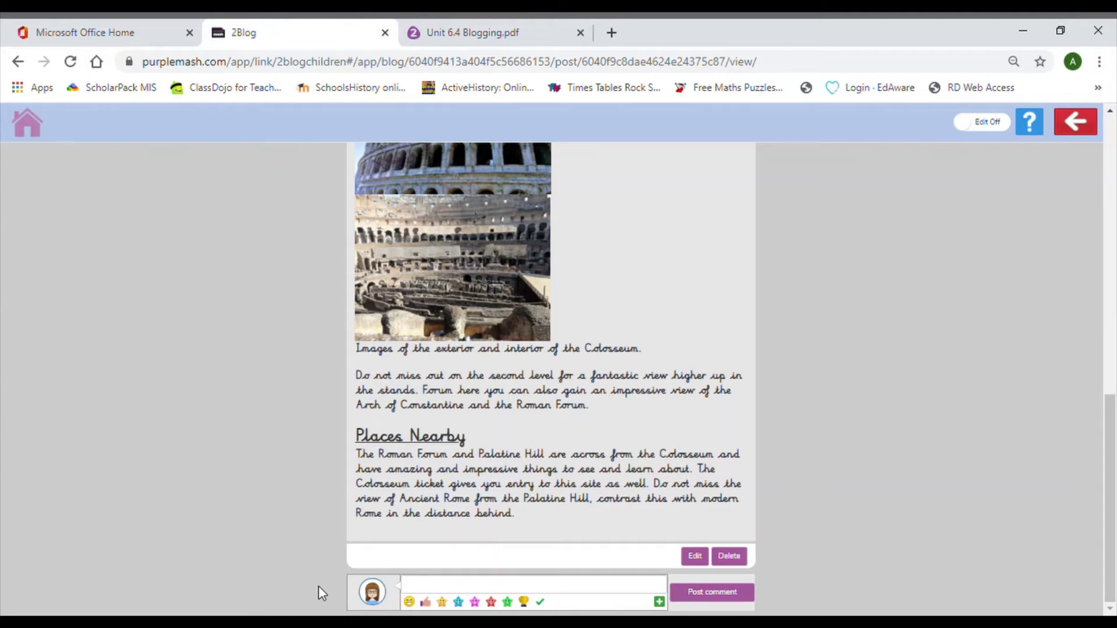
drag(1112, 395, 1112, 119)
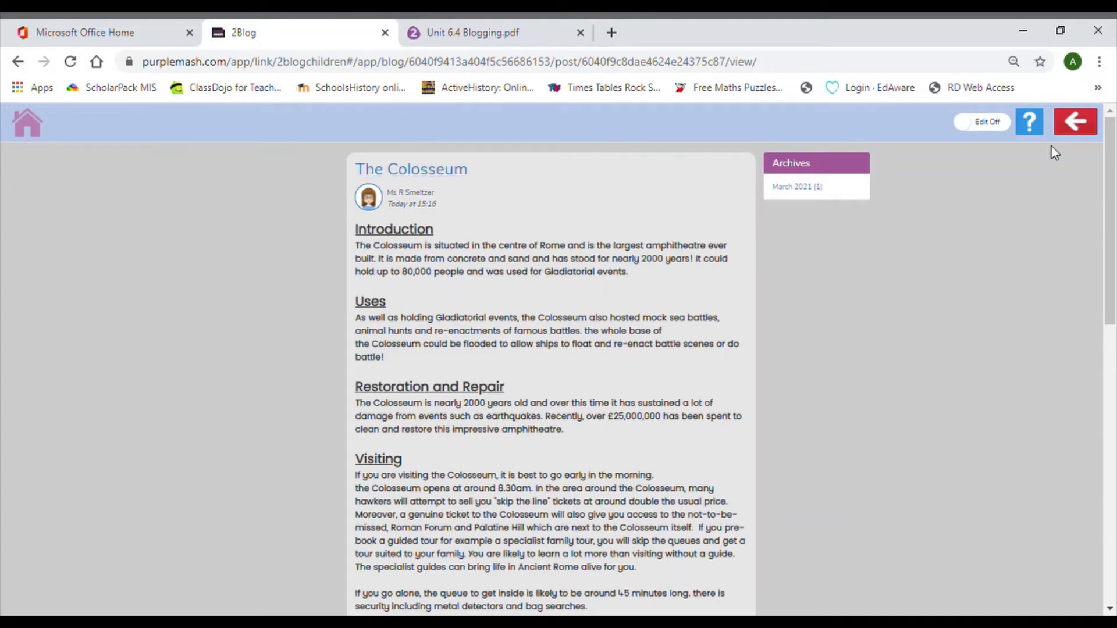
- Leave the blog and launch 2Write with a new non-collaborative document
click(1065, 121)
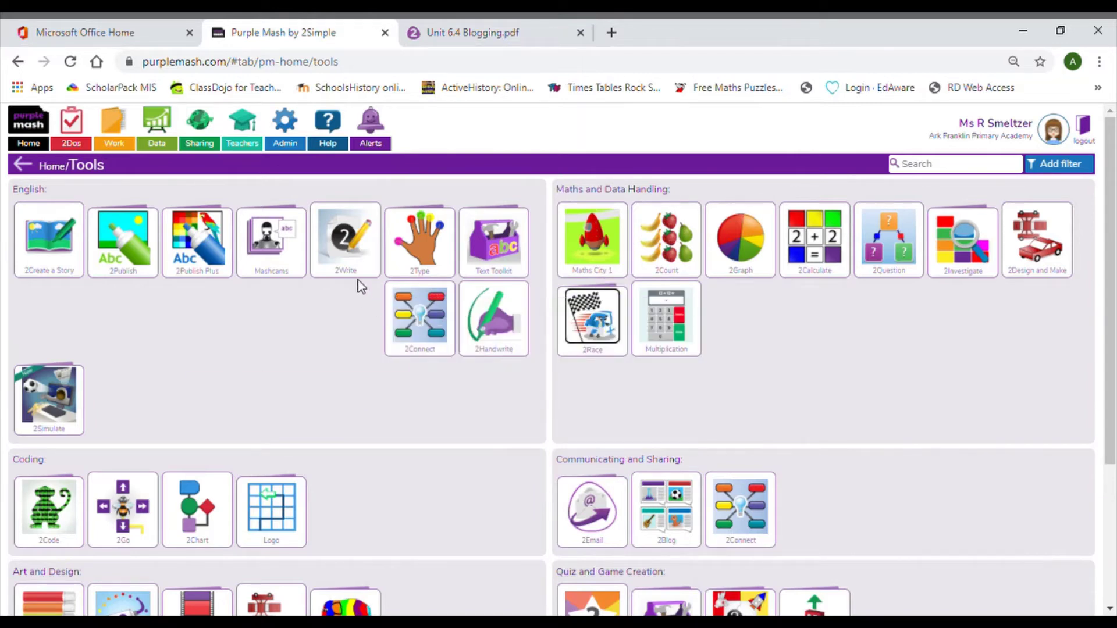
mouse_move(363, 283)
click(36, 133)
click(250, 244)
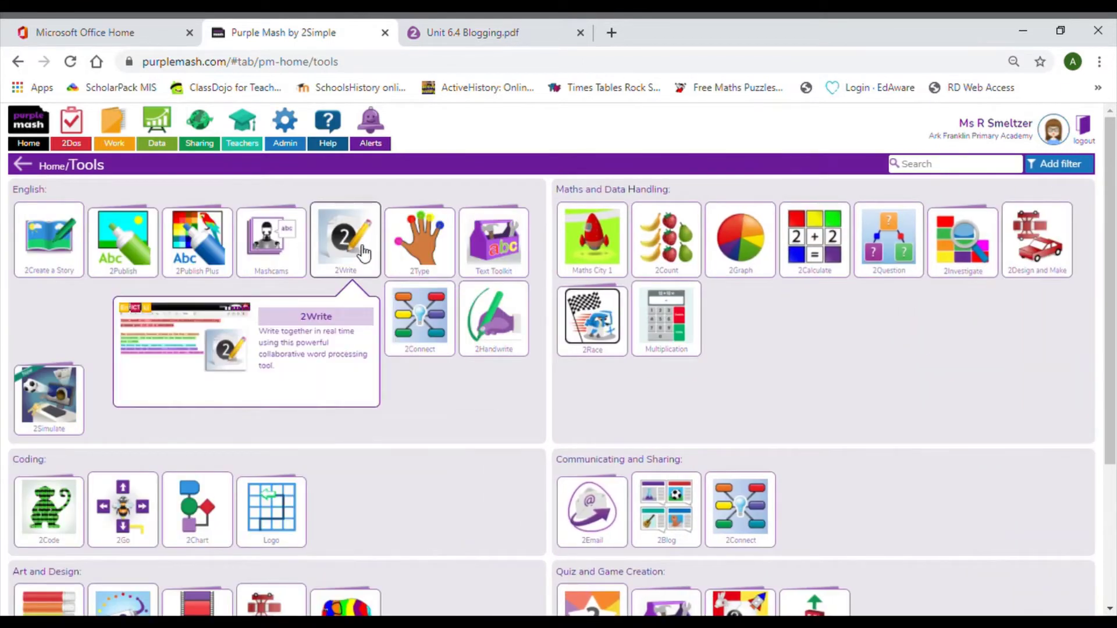
click(362, 253)
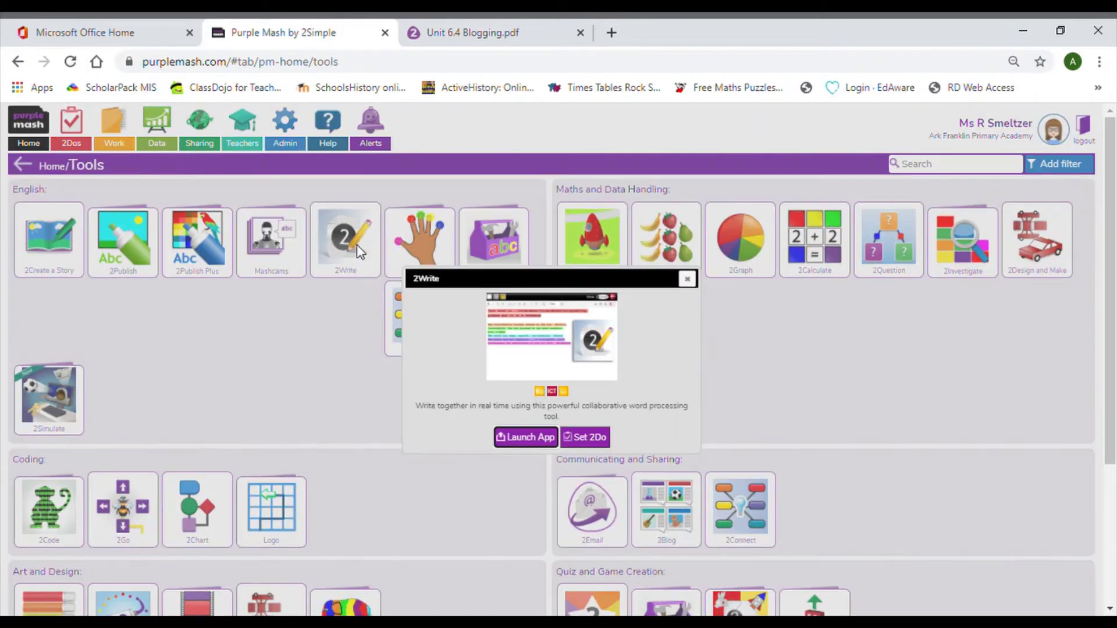
click(512, 438)
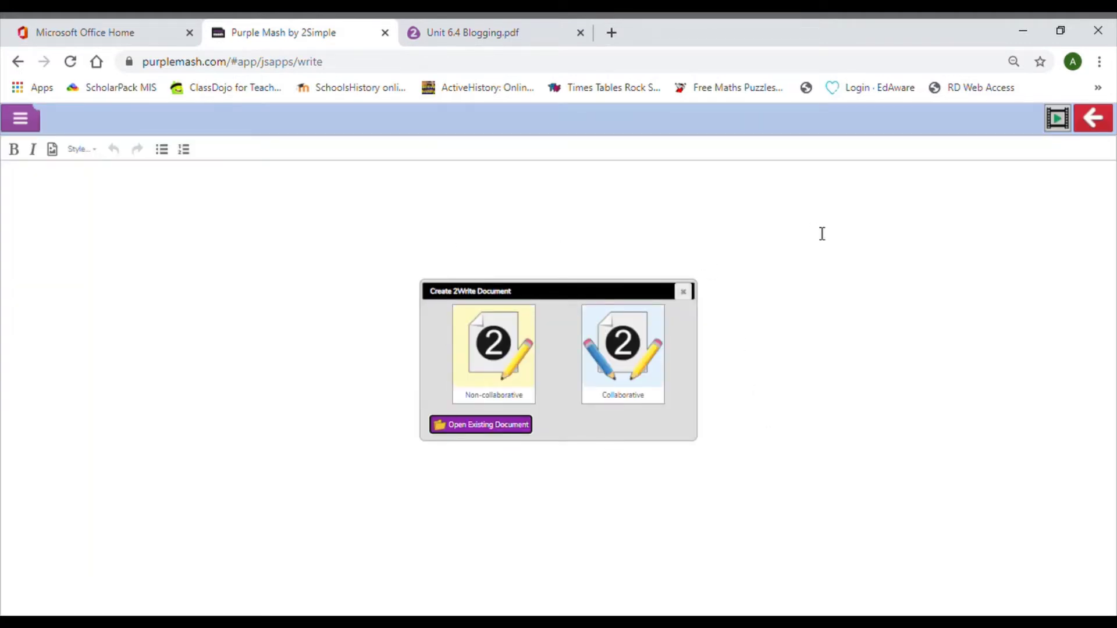
click(501, 363)
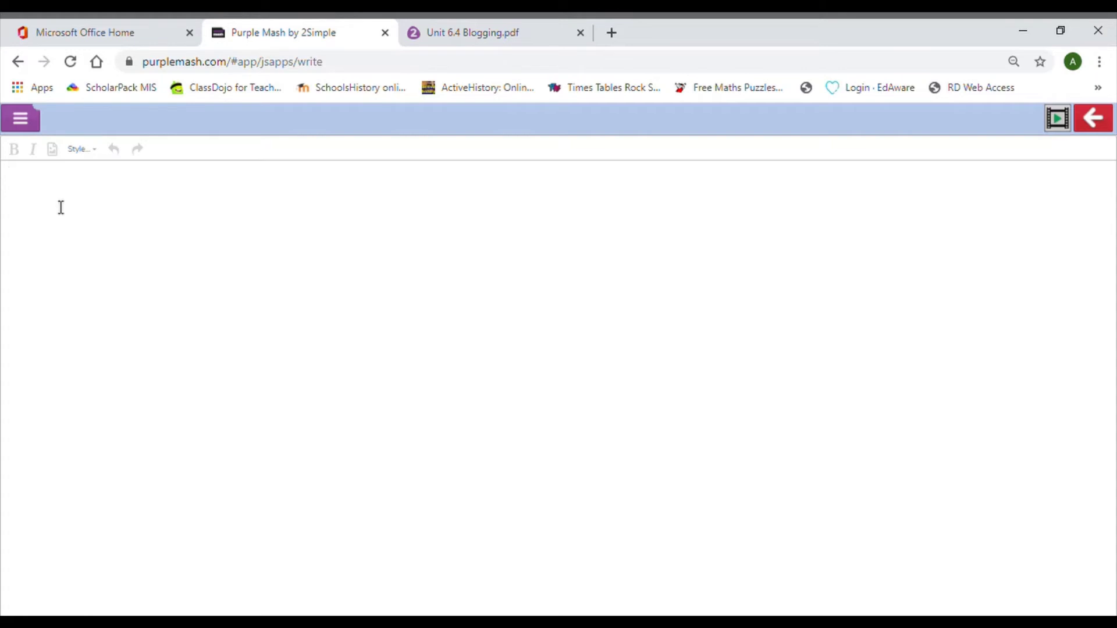
- Write the heading "Blog Page Features" at the start of the document and make it bold
text(alog Page)
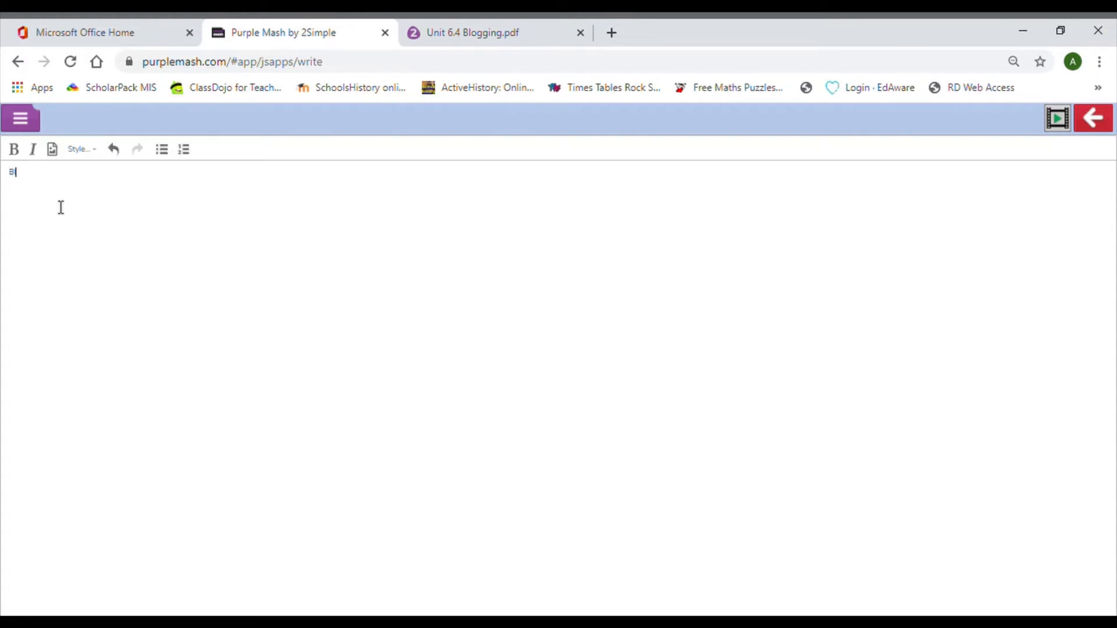
text( Features)
key(Return)
drag(90, 177, 3, 182)
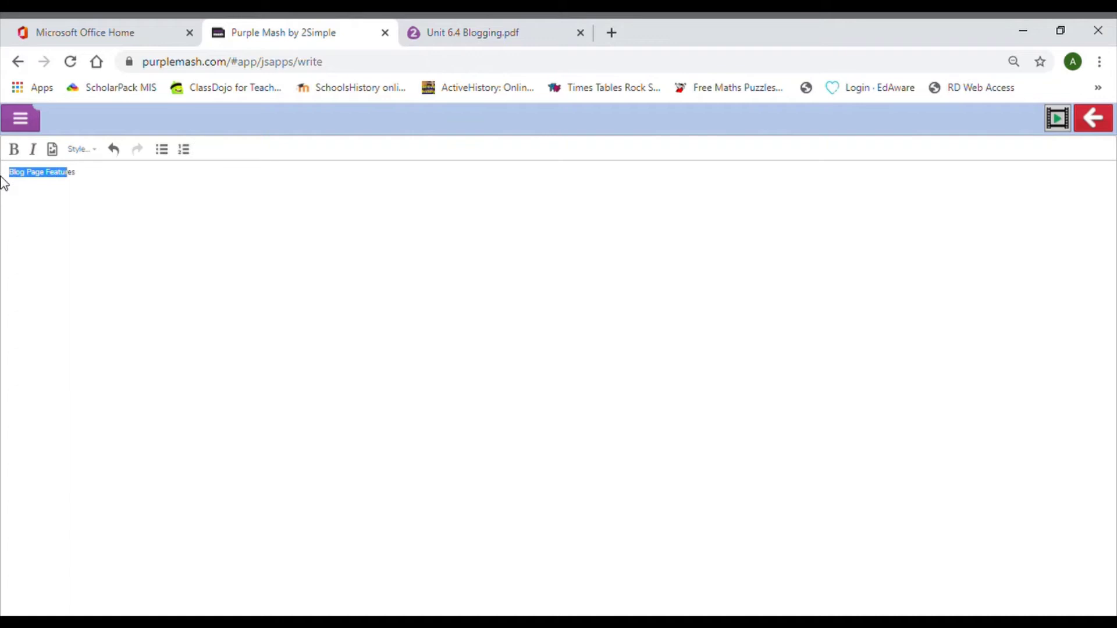
click(14, 149)
click(83, 177)
drag(76, 173, 61, 173)
click(15, 153)
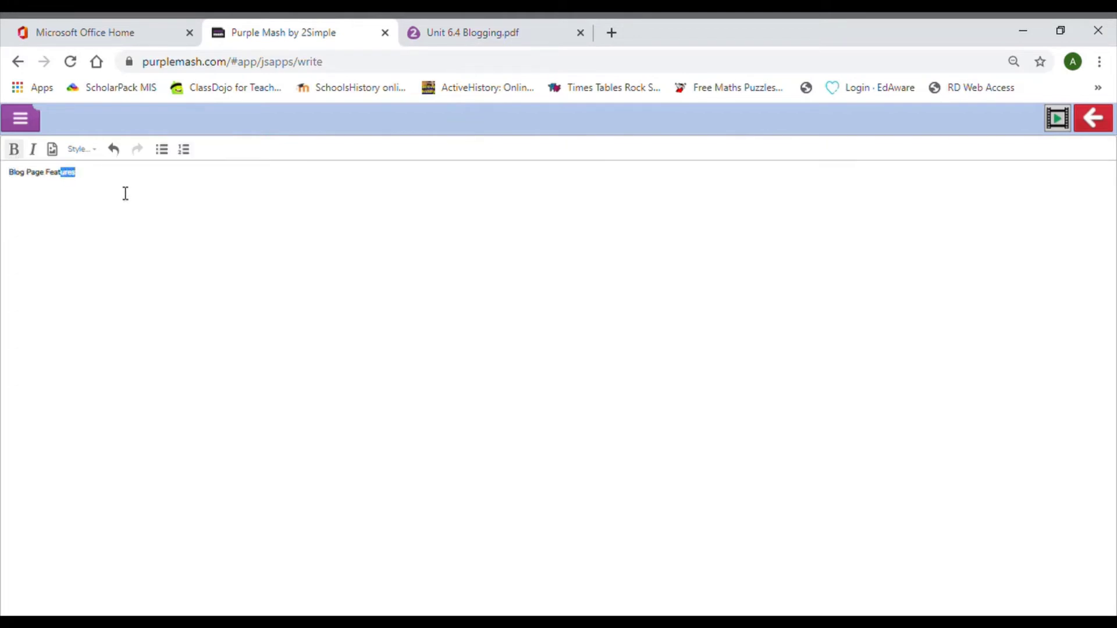
click(127, 190)
drag(92, 187, 1, 175)
click(22, 181)
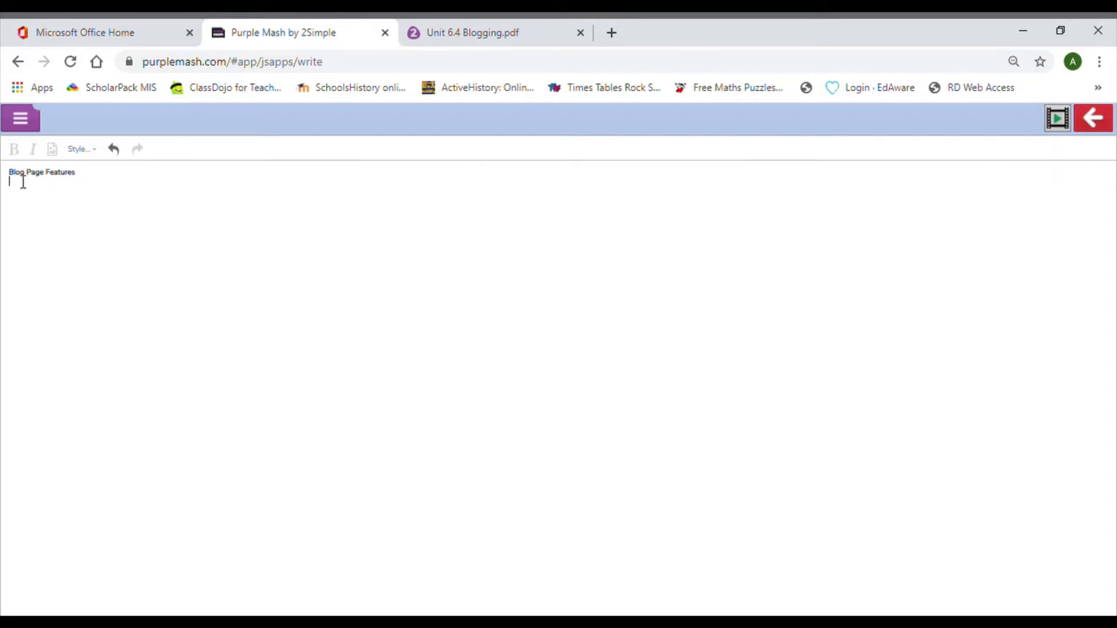
drag(100, 186, 12, 173)
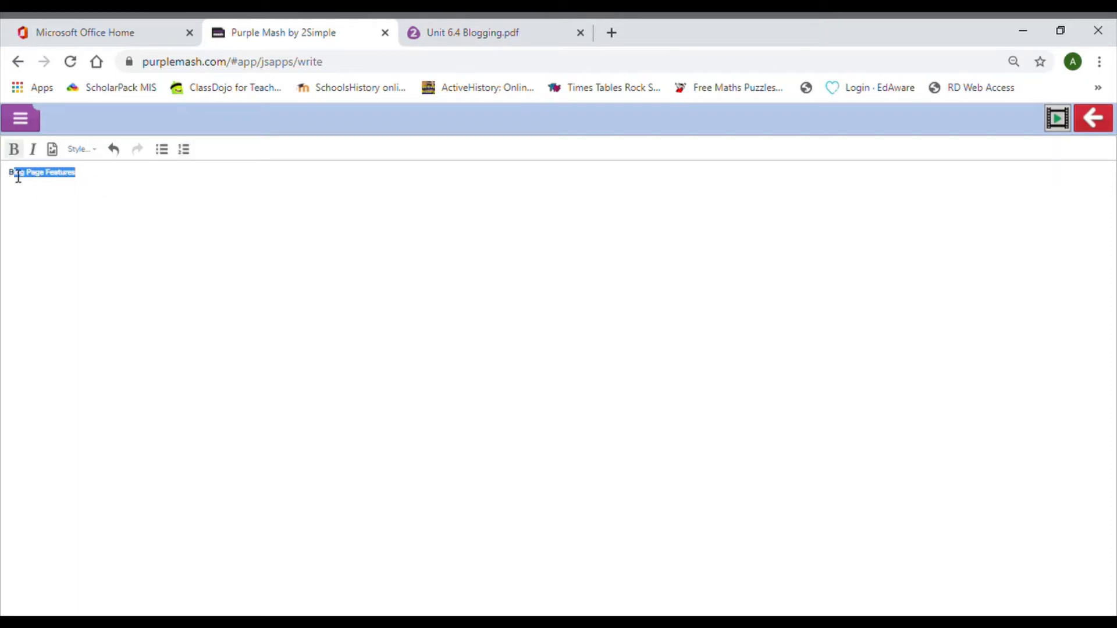
click(12, 174)
triple_click(70, 174)
click(85, 182)
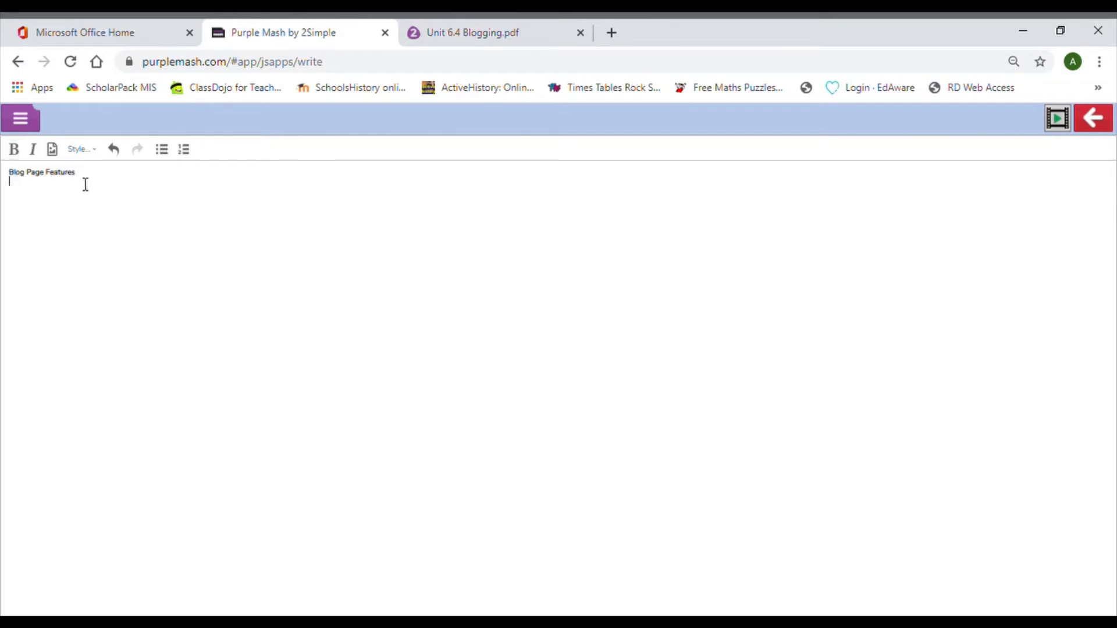
triple_click(68, 180)
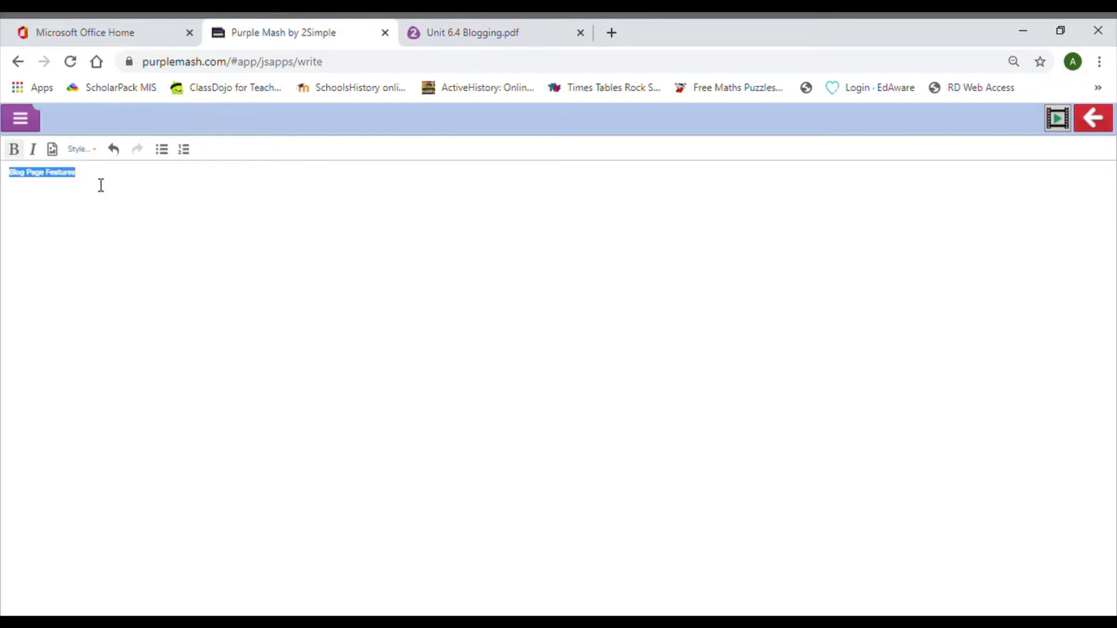
click(99, 184)
triple_click(52, 184)
- List "Blog title" and "Blog description" on separate lines under the Blog Page Features heading
click(108, 184)
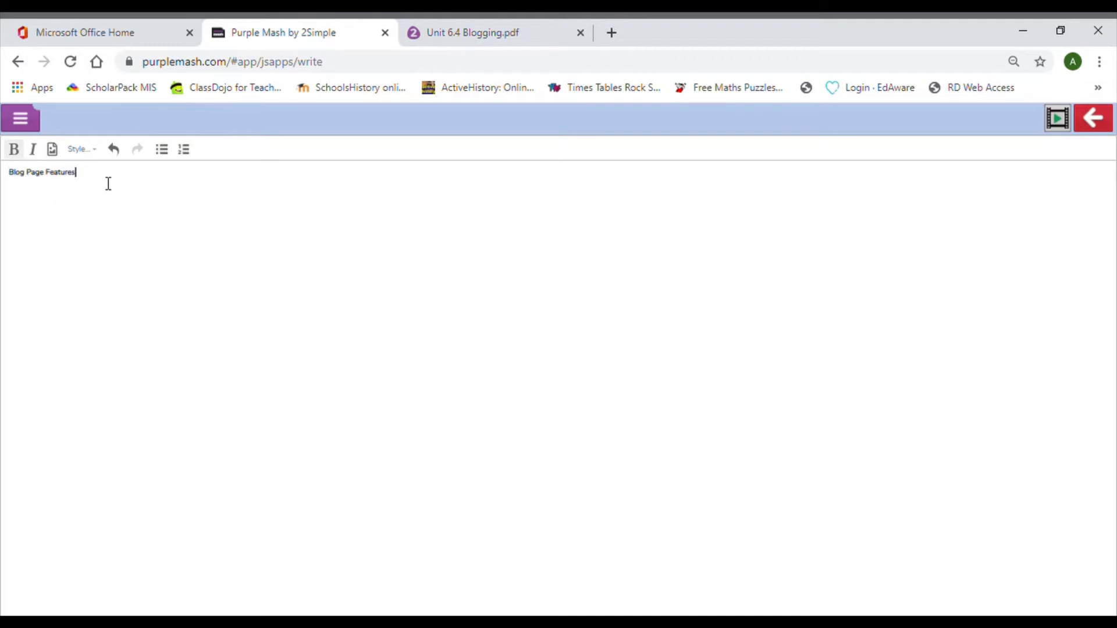
key(Return)
text(Blog titl)
text(e)
text(Blog e)
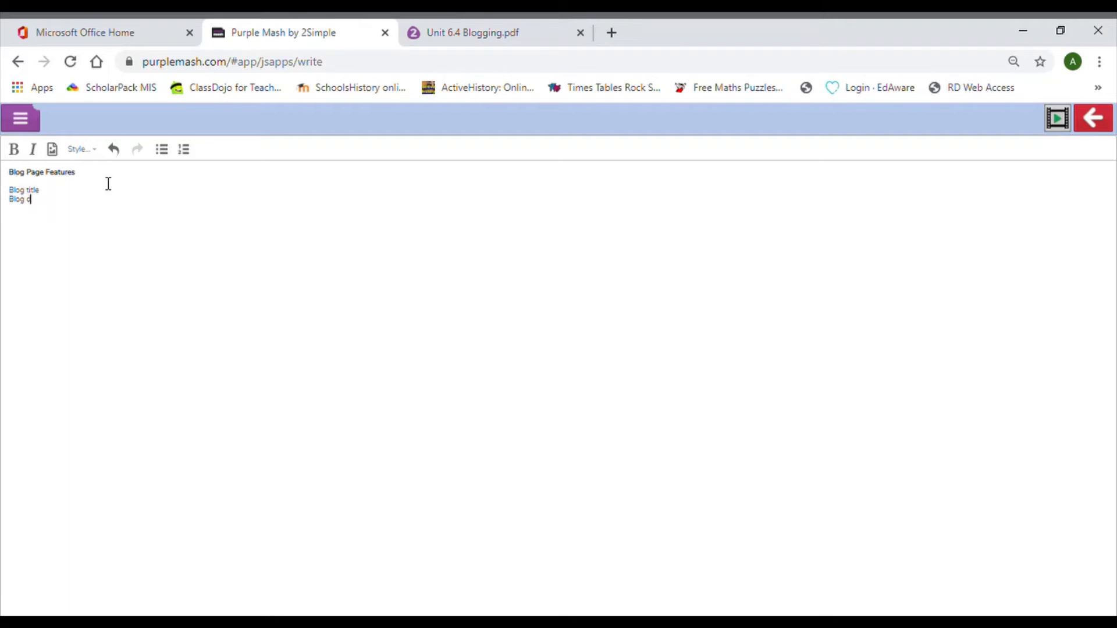
text(escription)
key(Return)
double_click(58, 202)
text(description)
- Add a bold "Blog Post Features" heading below the blog description line
click(96, 206)
key(Return)
key(ctrl+b)
text(Blog)
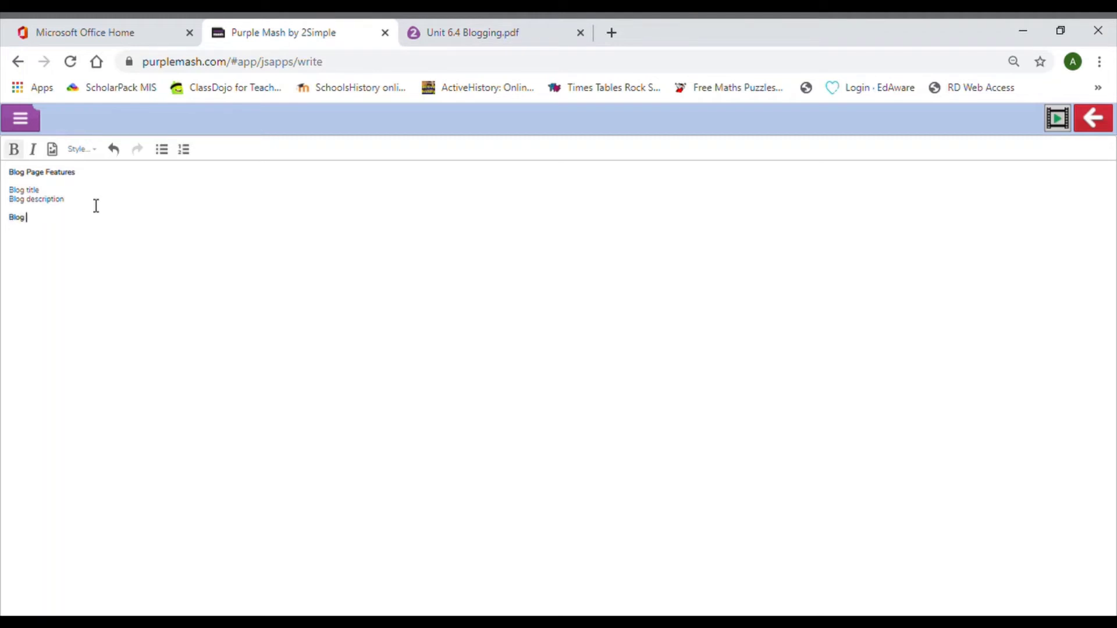
text( Post Features)
key(Return)
text(Informal language)
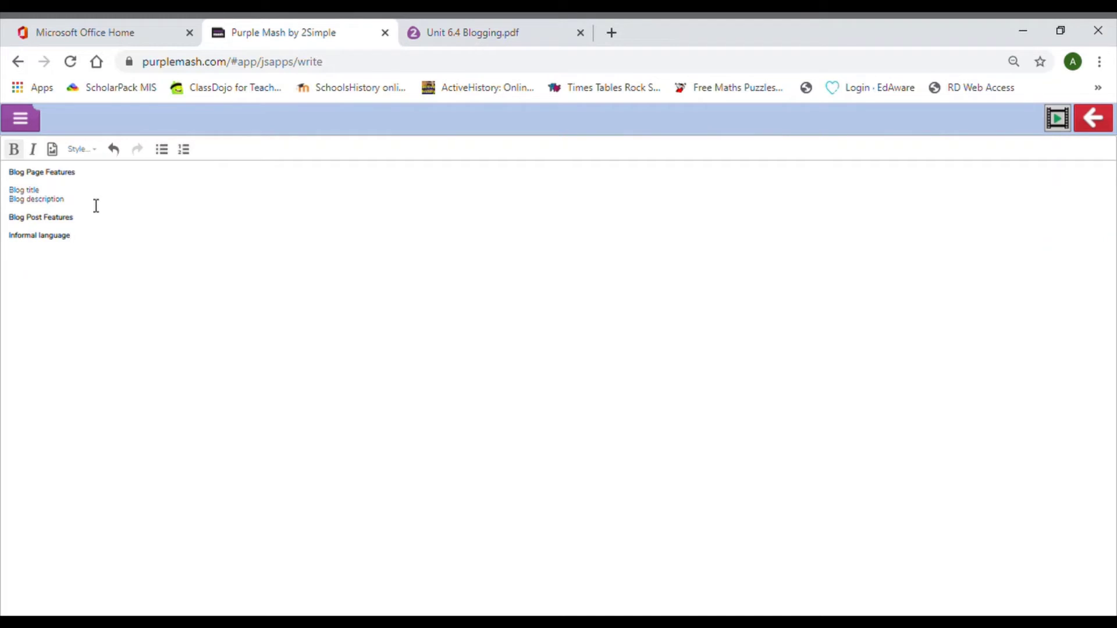
key(Return)
text(Con)
key(BackSpace)
key(BackSpace)
key(BackSpace)
key(BackSpace)
key(BackSpace)
key(BackSpace)
key(BackSpace)
key(BackSpace)
key(BackSpace)
key(BackSpace)
key(BackSpace)
key(BackSpace)
key(BackSpace)
key(BackSpace)
key(BackSpace)
key(BackSpace)
key(BackSpace)
key(BackSpace)
key(BackSpace)
key(BackSpace)
key(BackSpace)
- List "Informal language" and "A comment box" in regular weight under the Blog Post Features heading
text(Informal language)
key(Return)
text(A com)
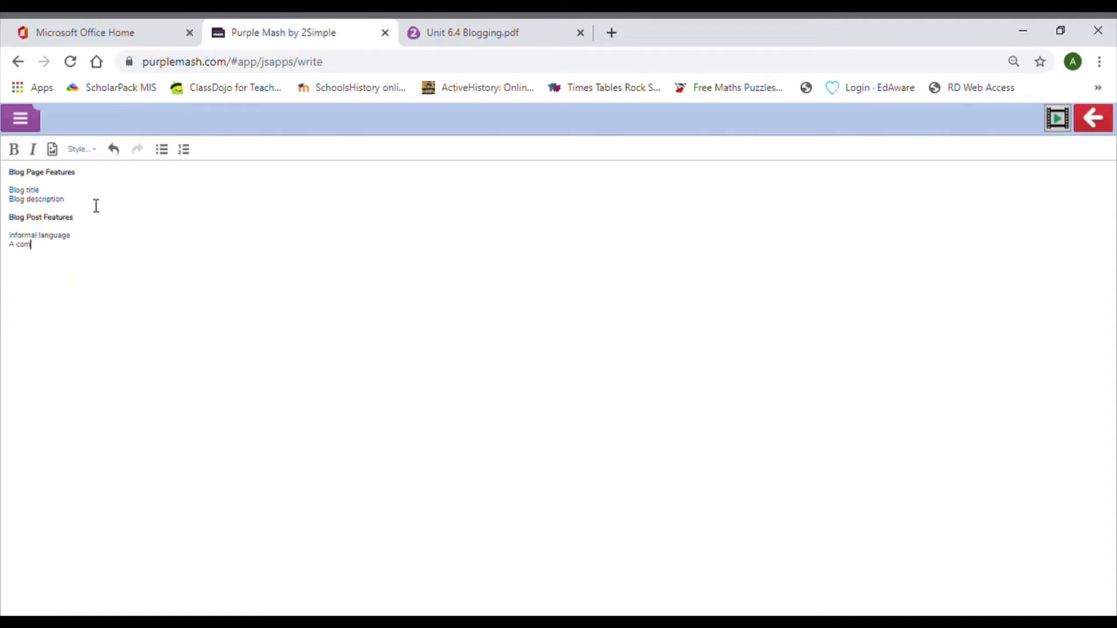
text(ment box)
- Review the finished feature list and check the document's file options for saving
click(79, 203)
click(92, 238)
click(19, 120)
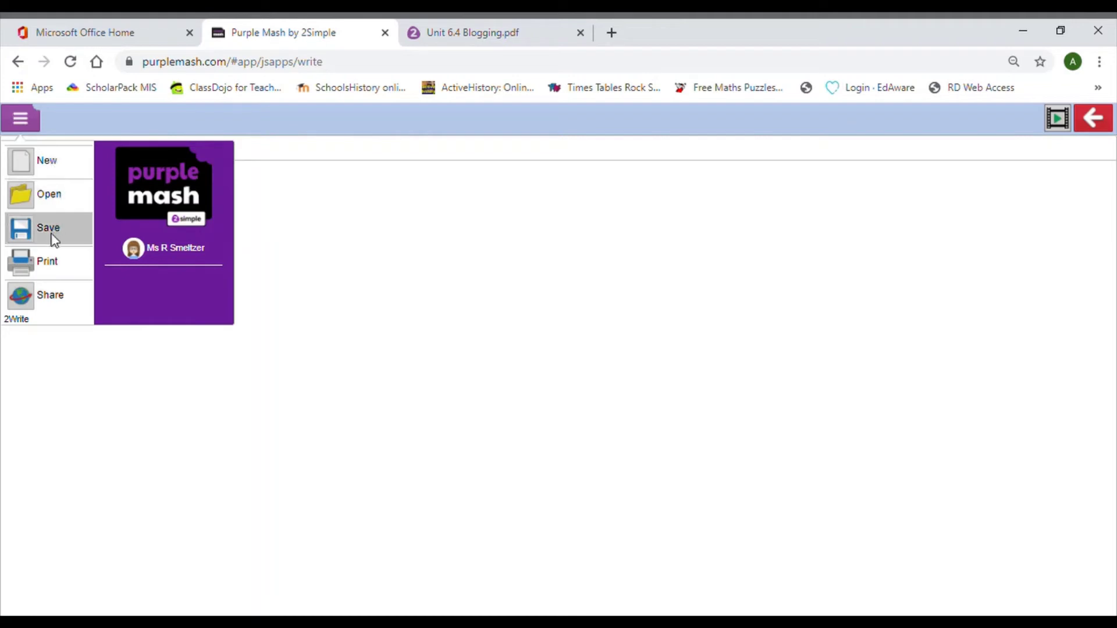
click(408, 228)
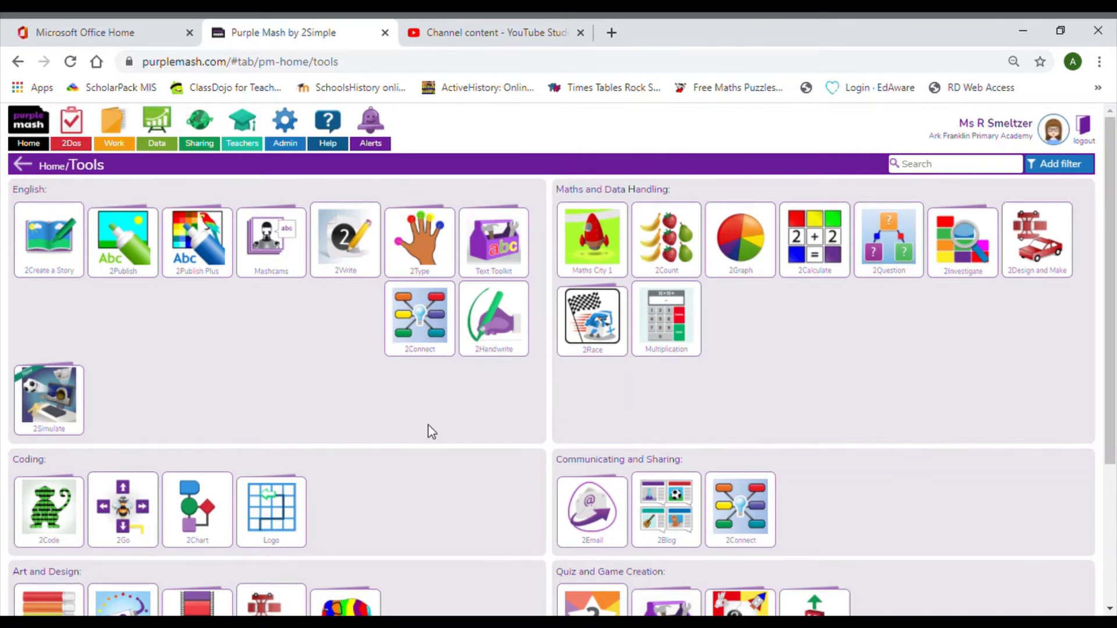
- Launch 2Connect and create a blank concept map
click(431, 340)
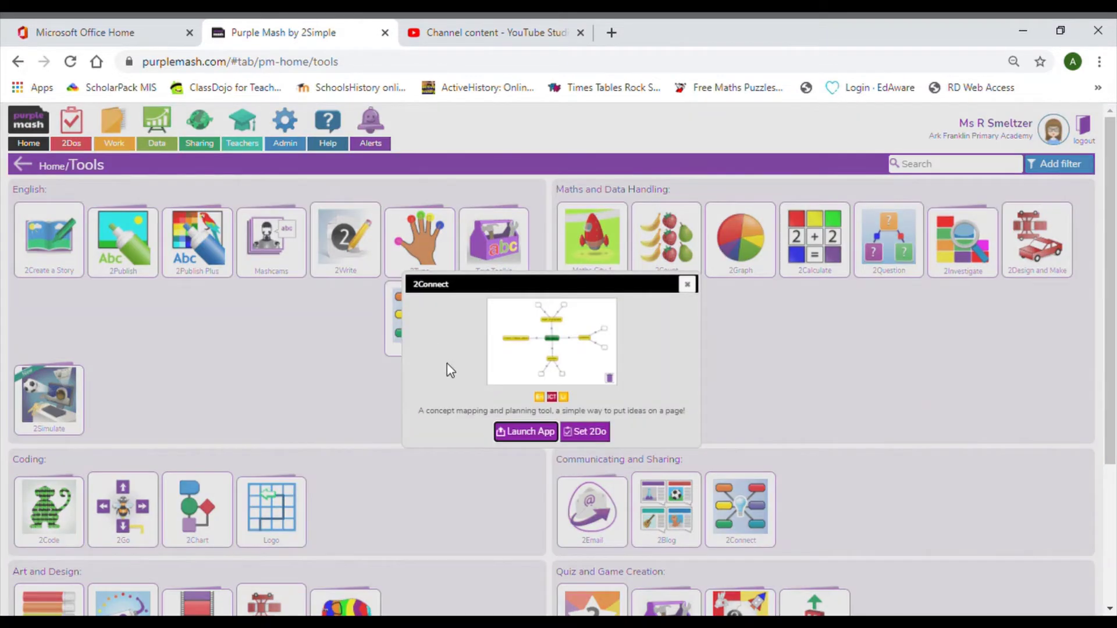
click(530, 434)
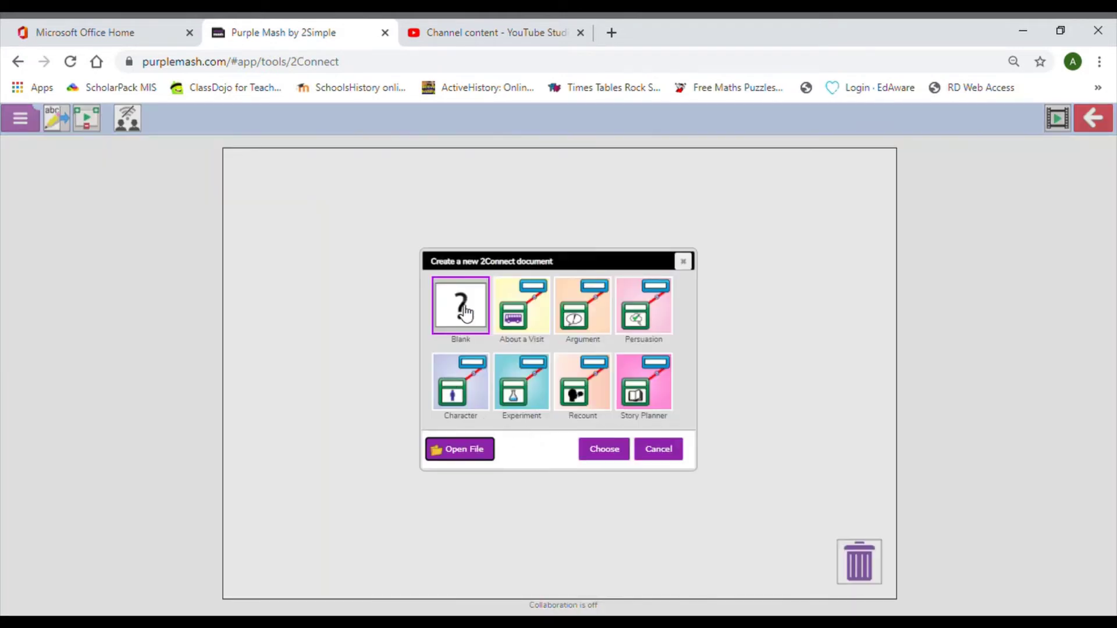
click(610, 452)
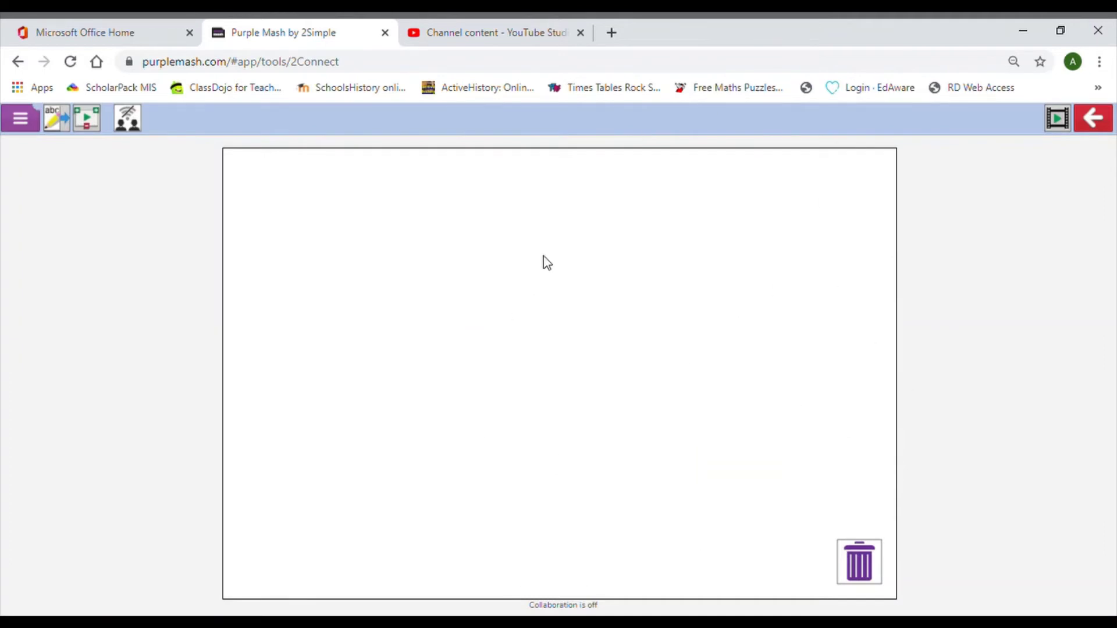
- Add a node labelled "Paris" near the middle of the blank concept map
double_click(535, 375)
text(Paris)
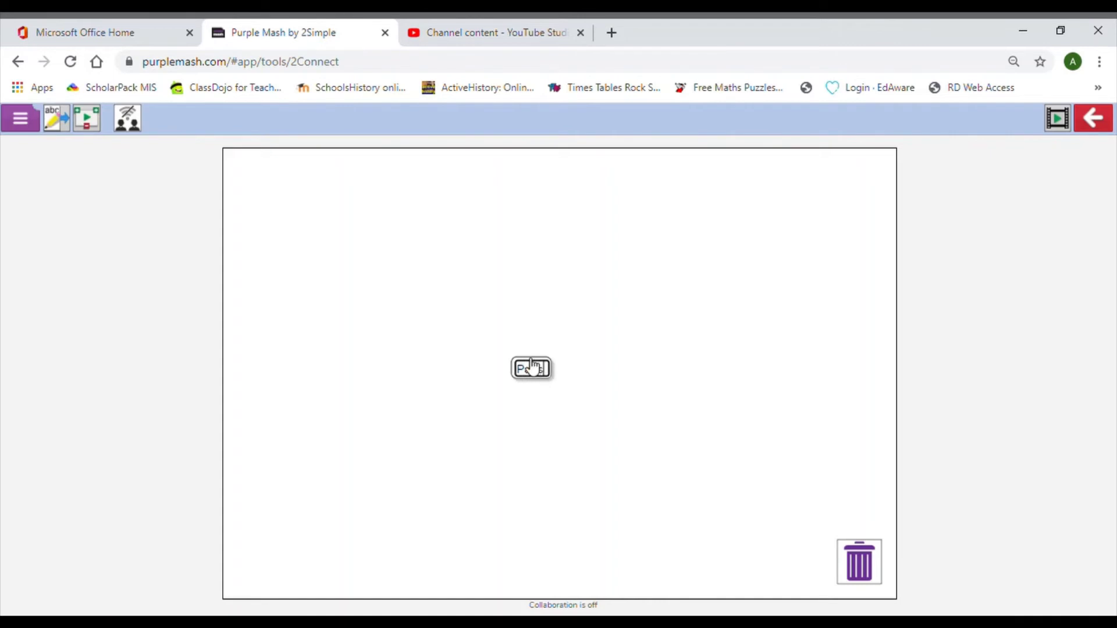
- Enlarge the "Paris" node to text size 50 and move it slightly right, towards the centre of the map
click(526, 368)
drag(506, 356, 490, 343)
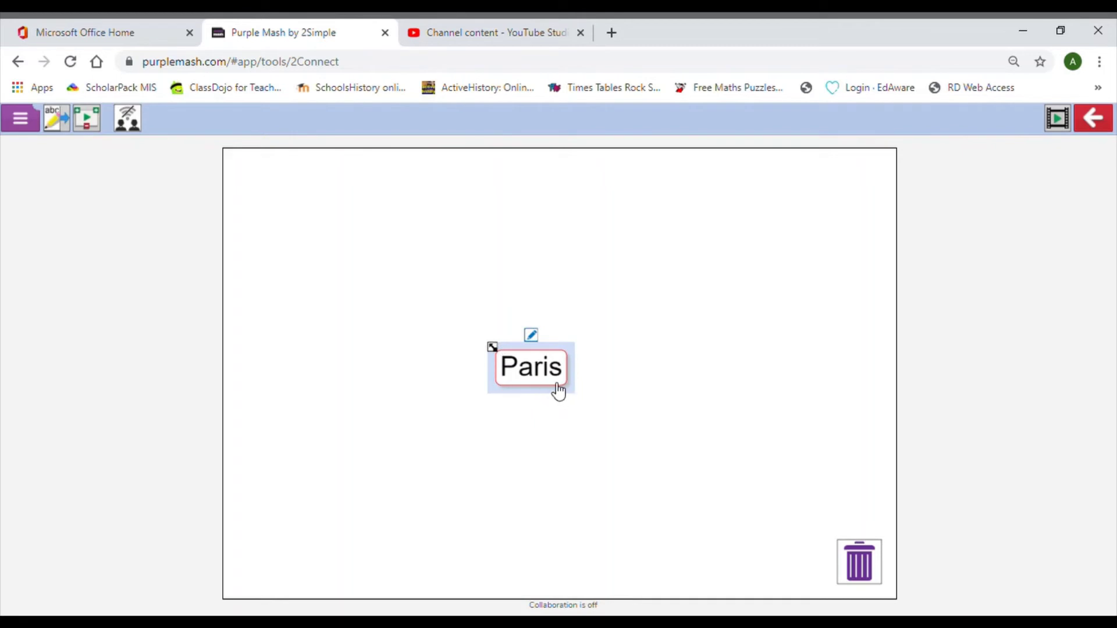
click(562, 453)
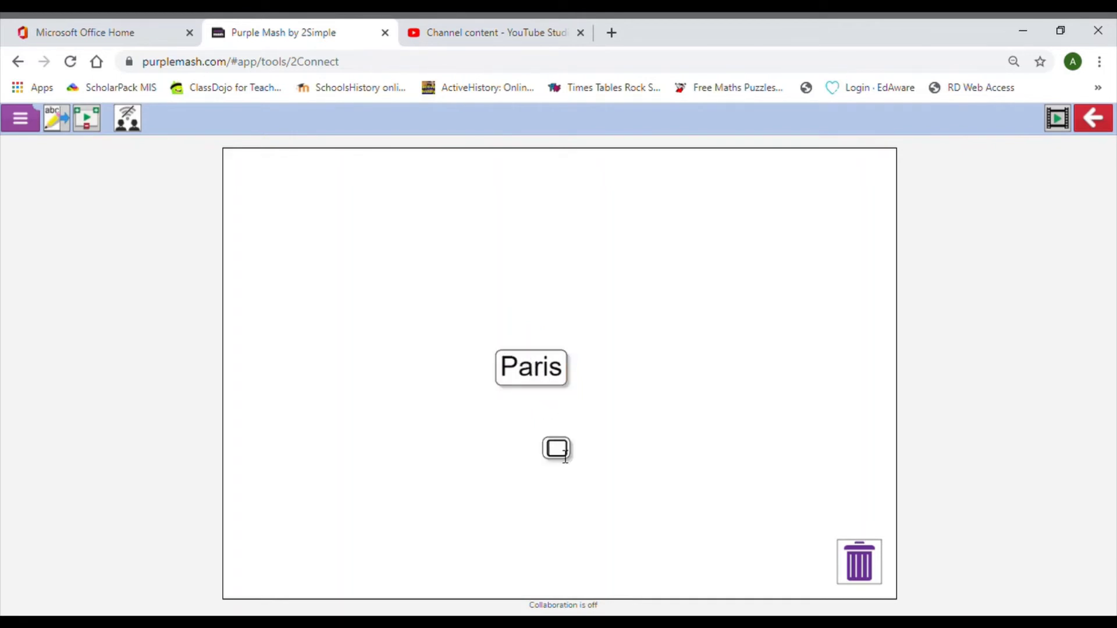
click(544, 379)
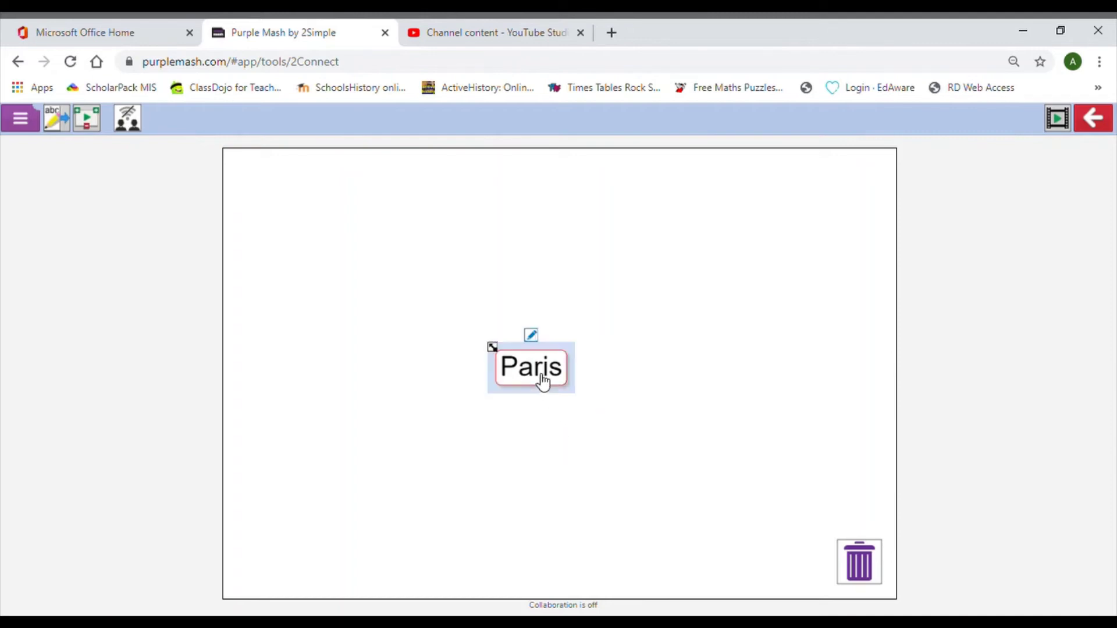
mouse_move(492, 347)
mouse_down()
mouse_move(566, 383)
mouse_move(494, 347)
mouse_up()
drag(518, 379, 553, 376)
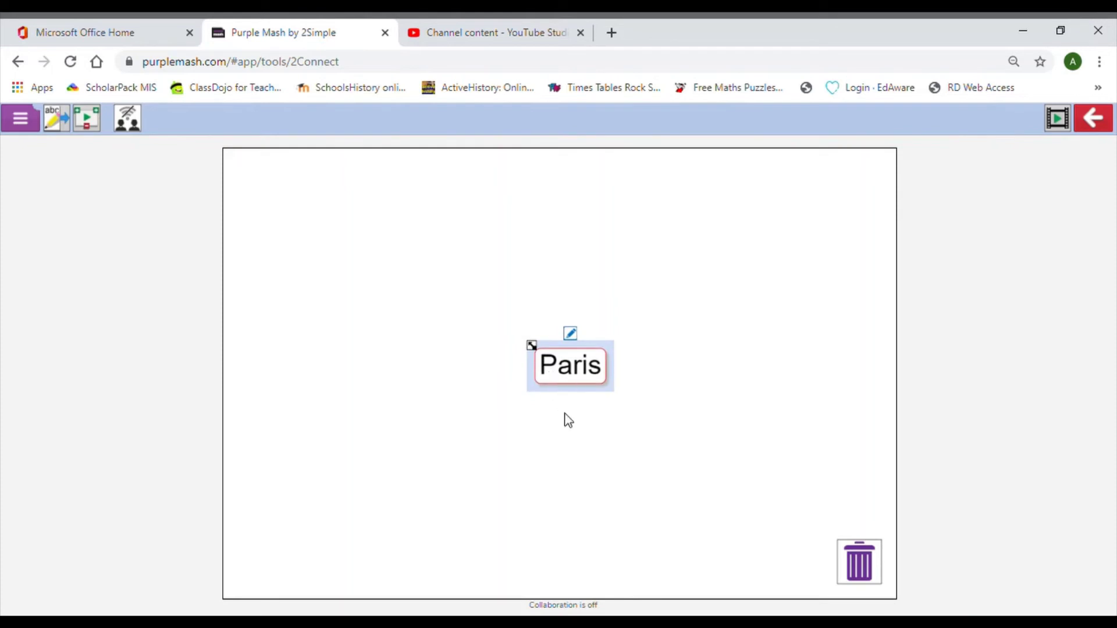
click(565, 415)
- Set the Paris node's text to bold Verdana
click(577, 378)
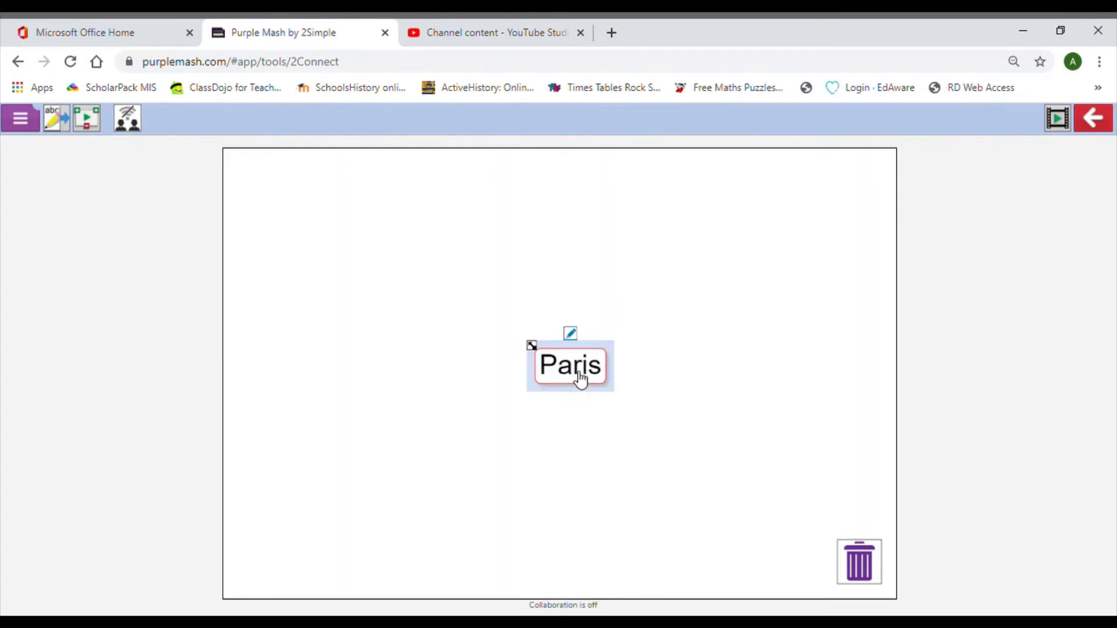
click(571, 334)
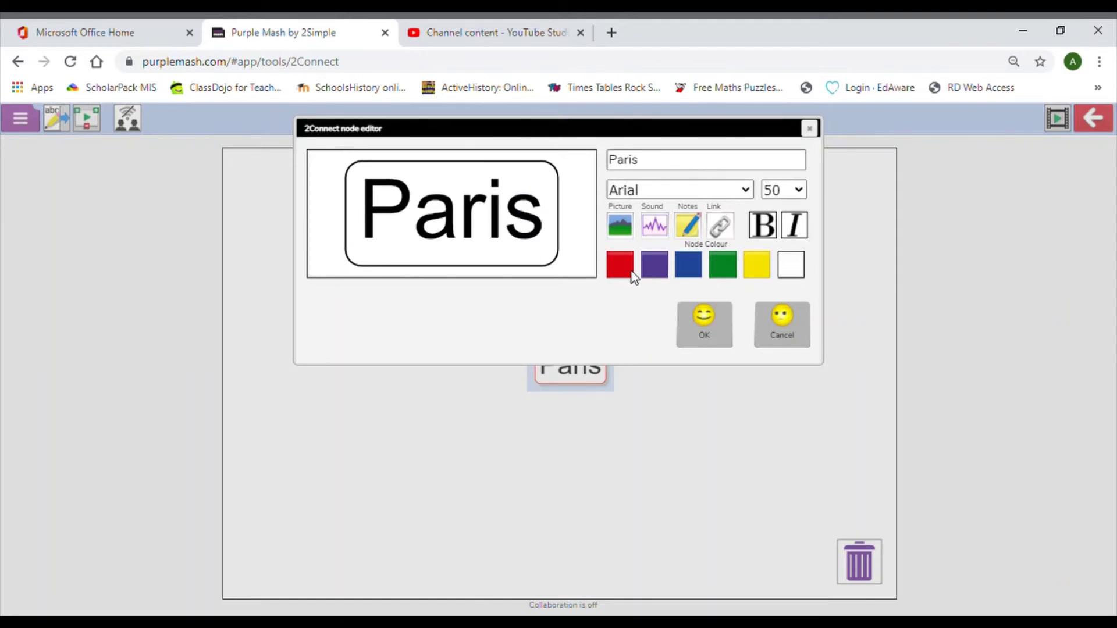
click(763, 233)
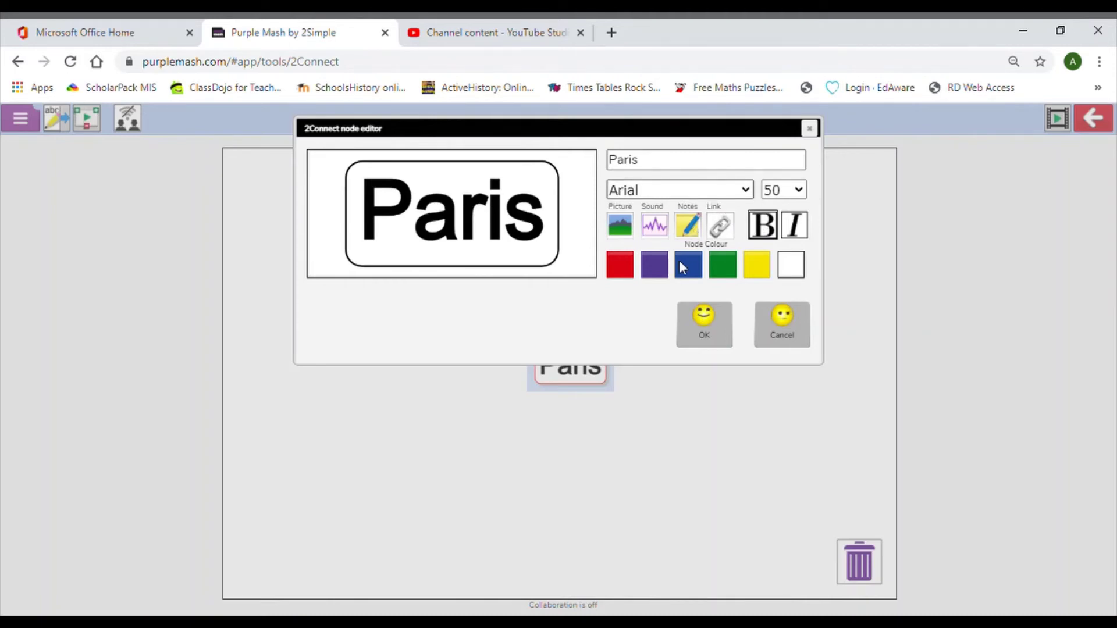
click(663, 281)
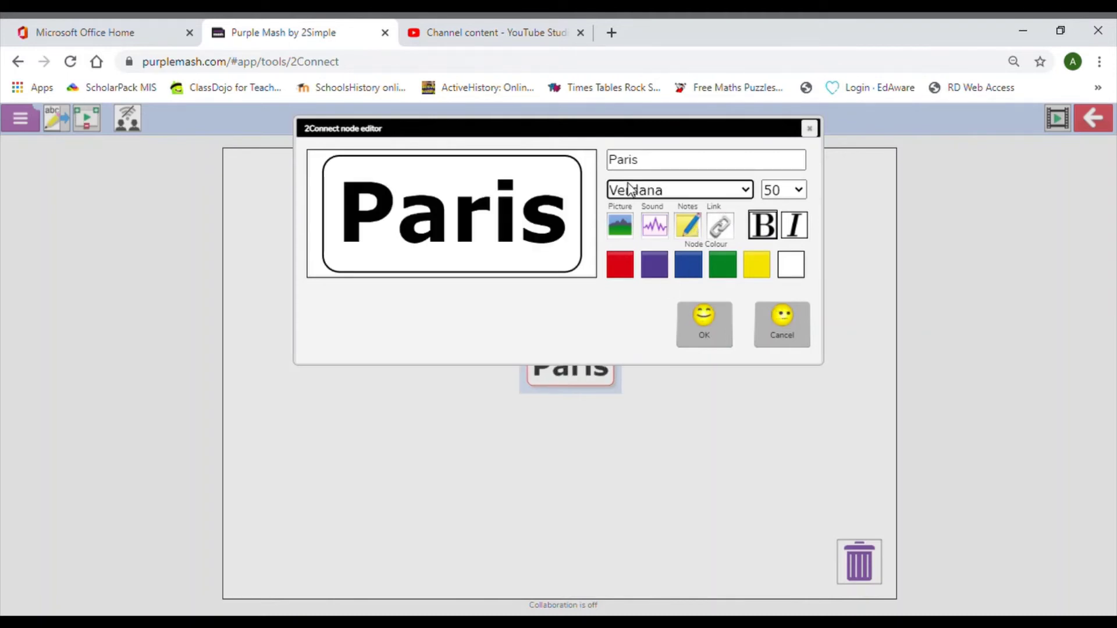
- Add the French flag from the flags clipart category as the Paris node's picture and apply the node changes
click(617, 225)
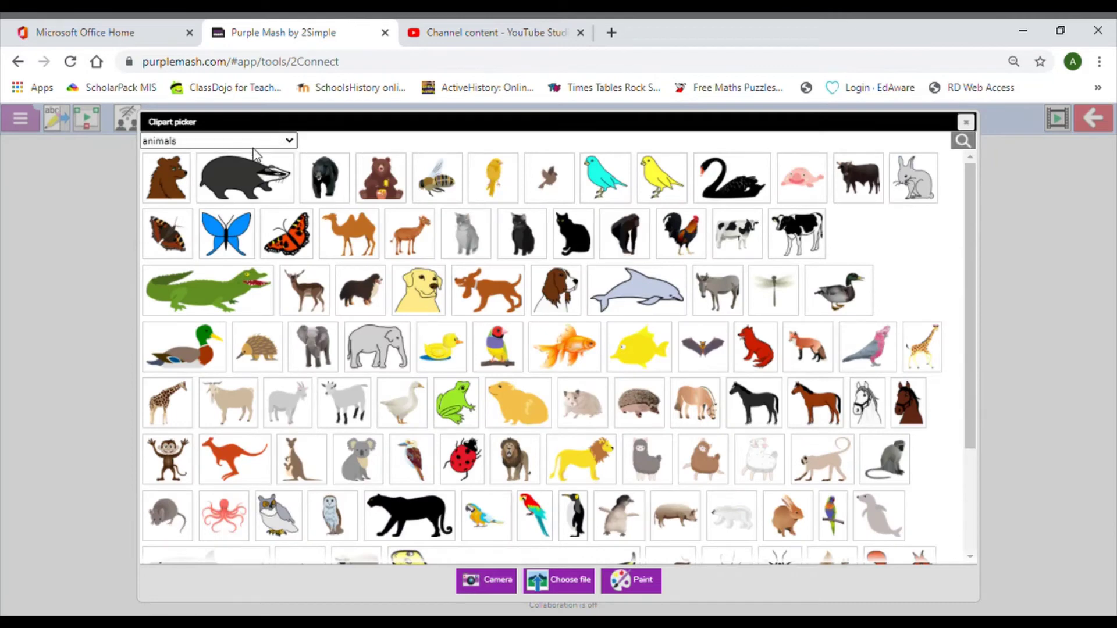
click(179, 309)
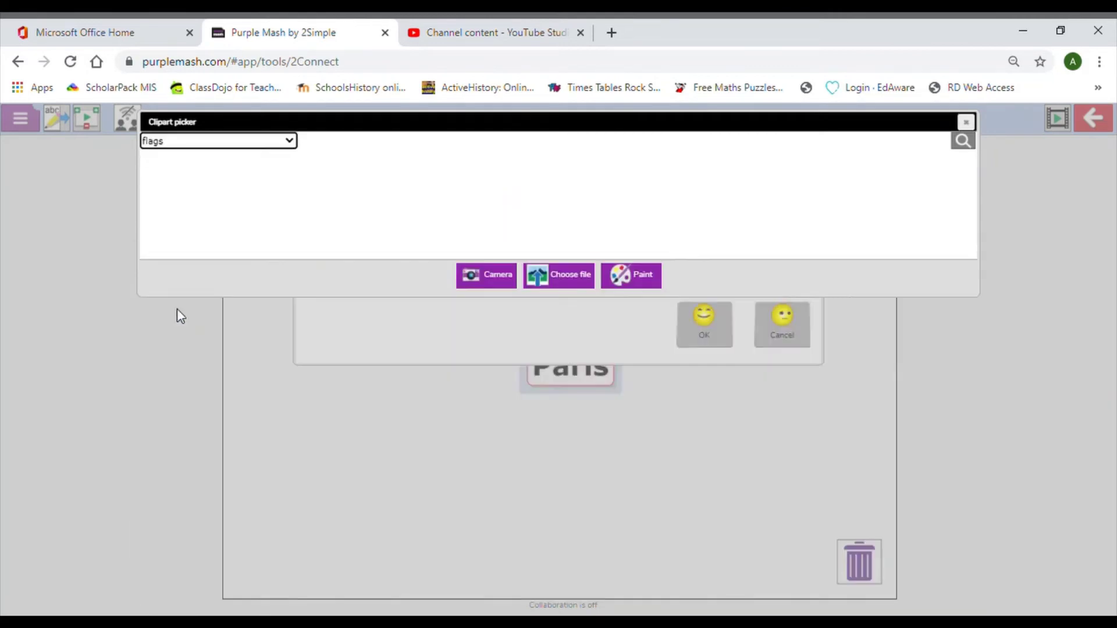
click(542, 229)
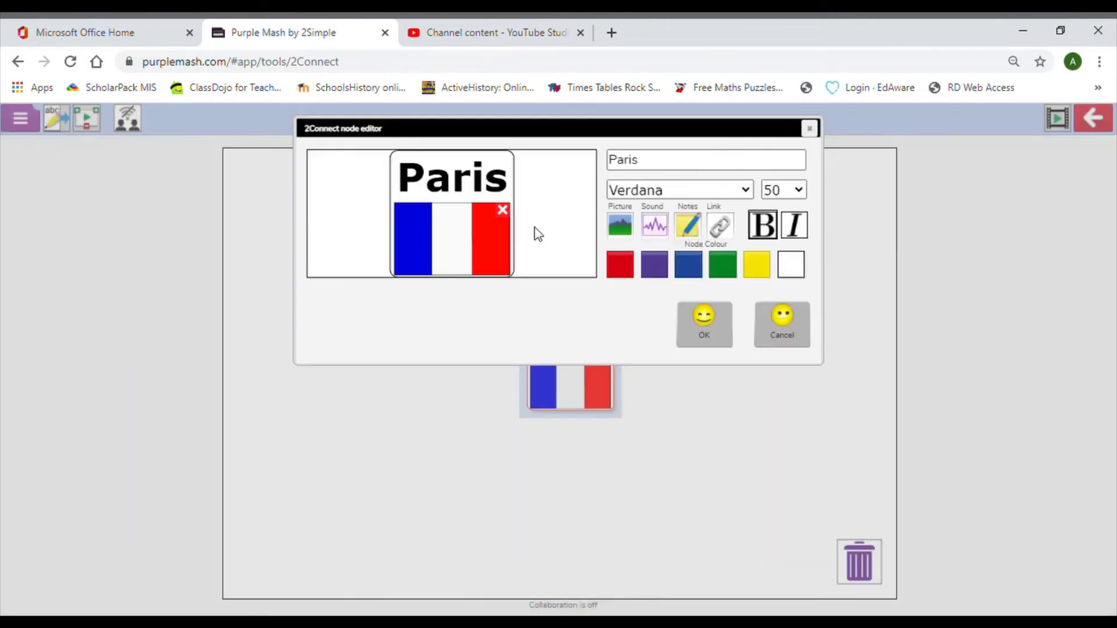
click(705, 336)
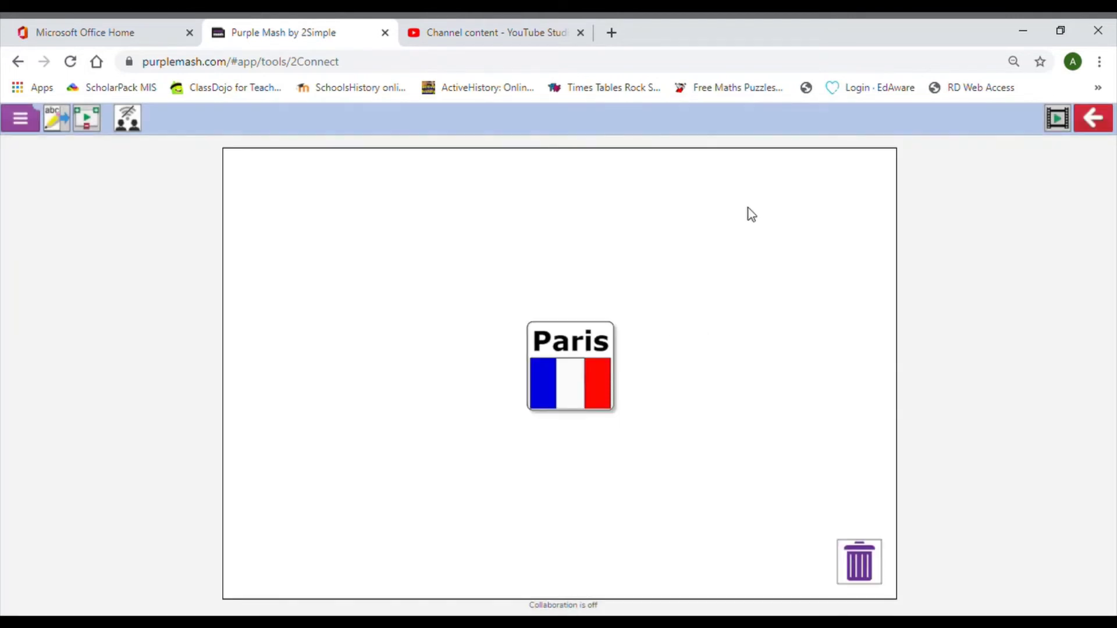
- Add a node labelled "Sites" above and to the right of Paris, and enlarge it to text size 45
click(666, 224)
text(Sites)
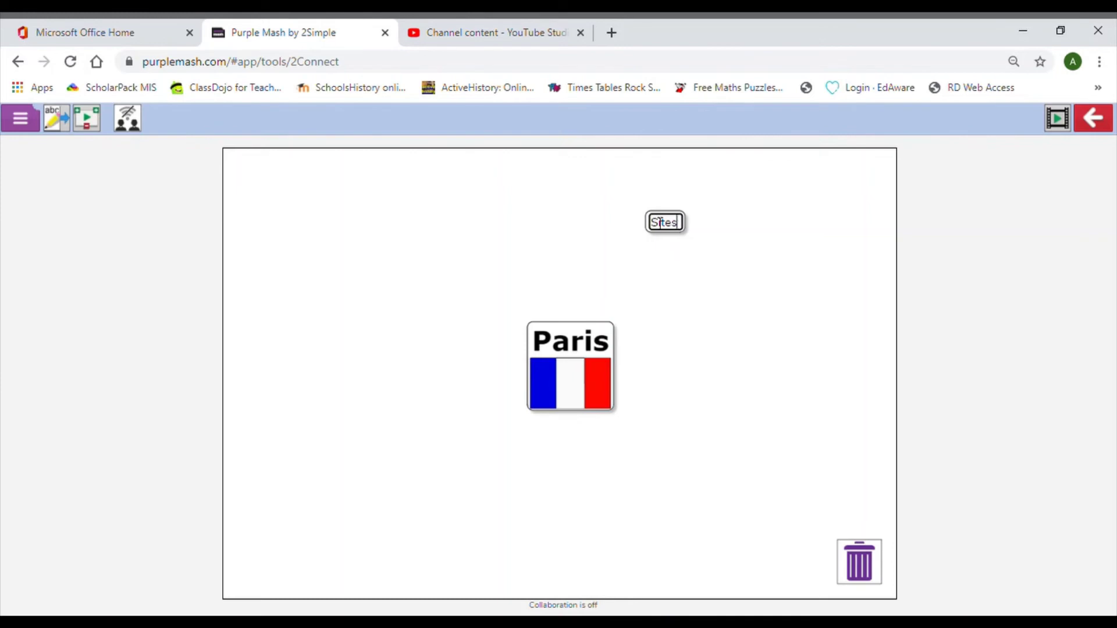
click(688, 254)
click(679, 235)
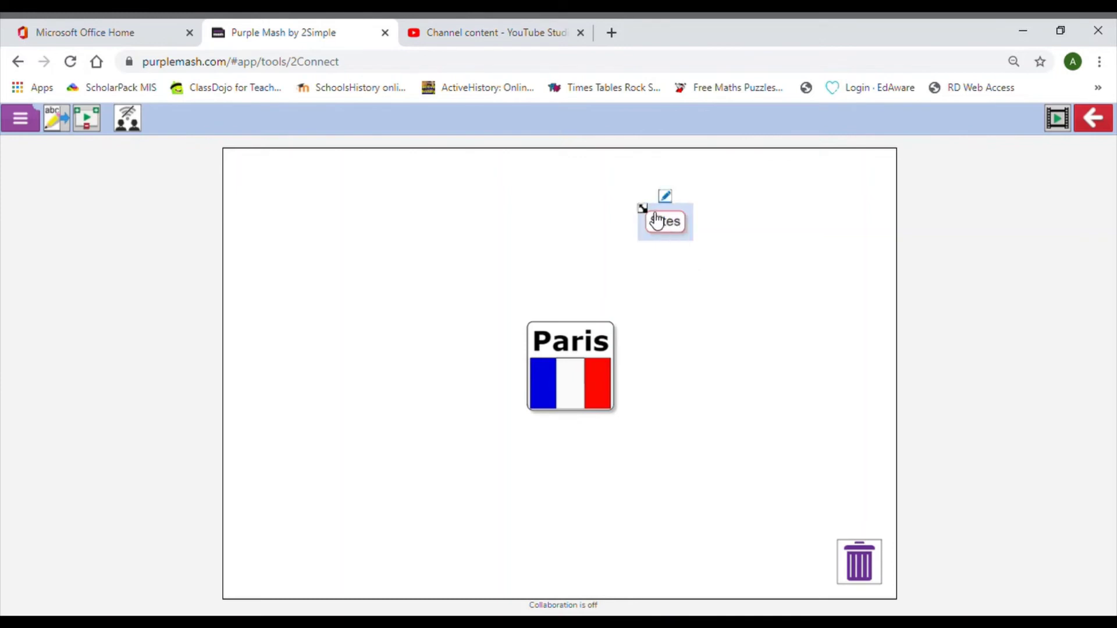
drag(642, 207, 630, 203)
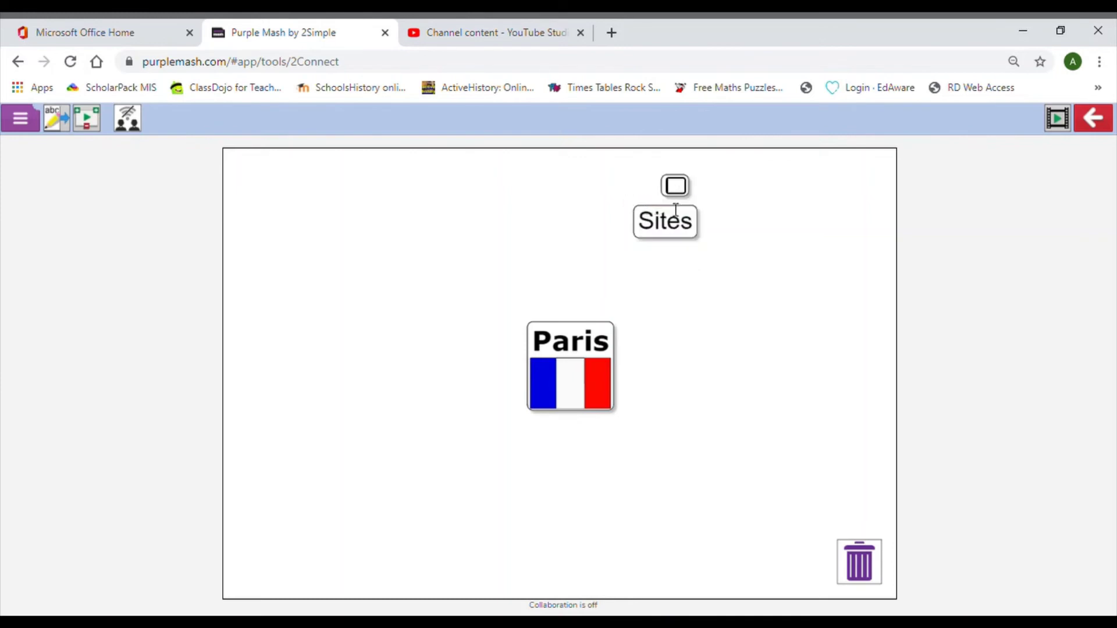
- Colour the Sites node red
click(670, 232)
click(665, 191)
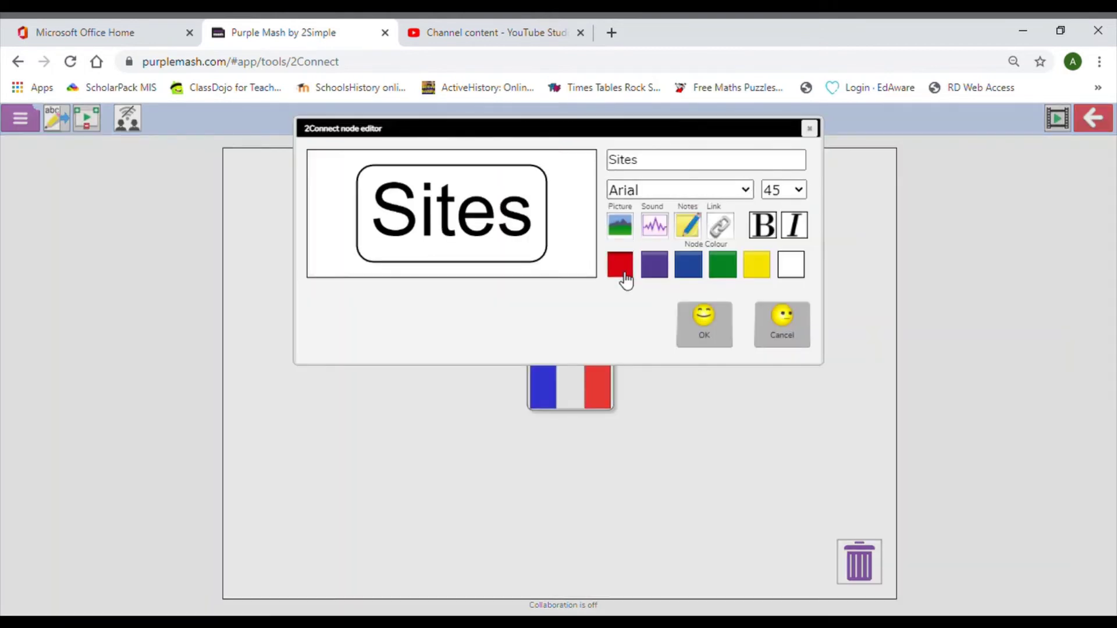
click(621, 269)
click(703, 327)
- Add a node labelled "Food" below and to the right of the Paris node
click(664, 471)
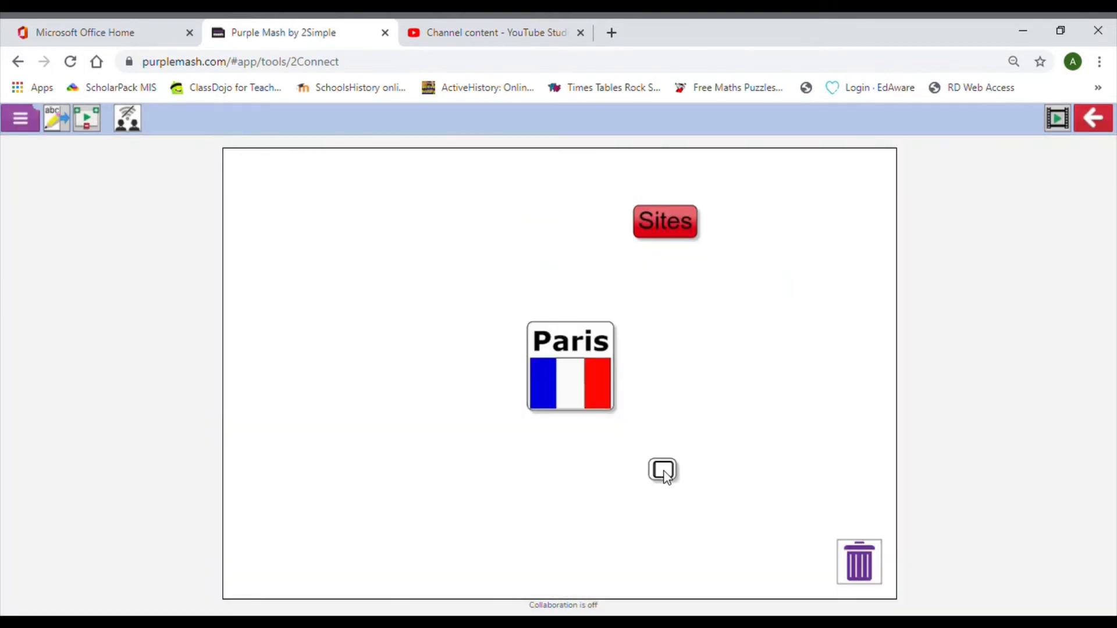
text(Food)
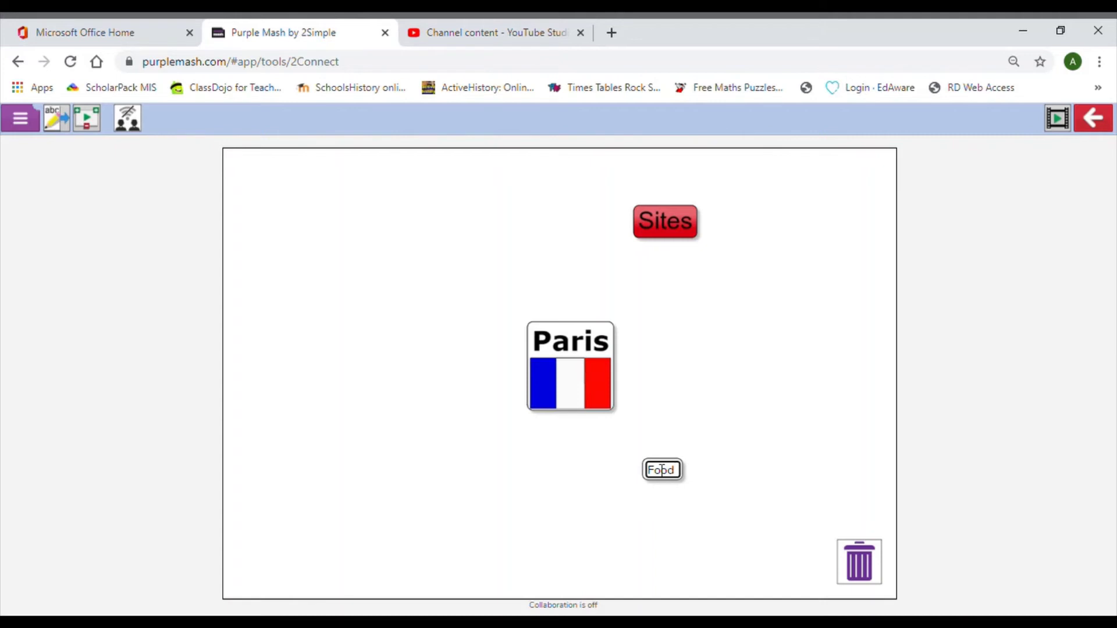
double_click(662, 470)
click(681, 526)
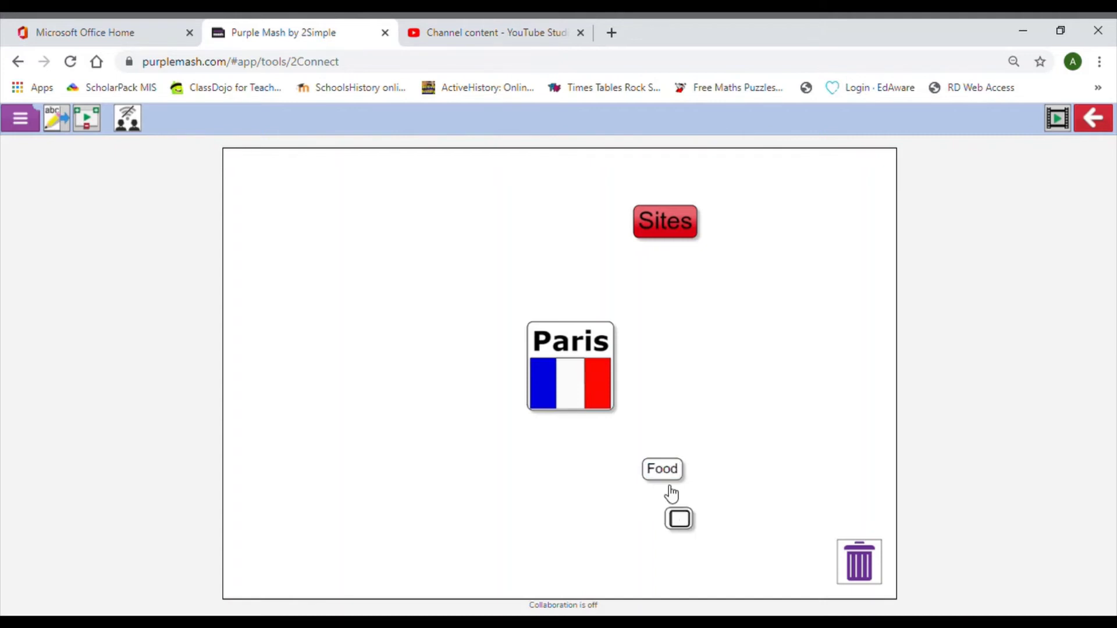
- Colour the Food node purple, then enlarge it and shift it slightly to the right
click(663, 470)
click(669, 445)
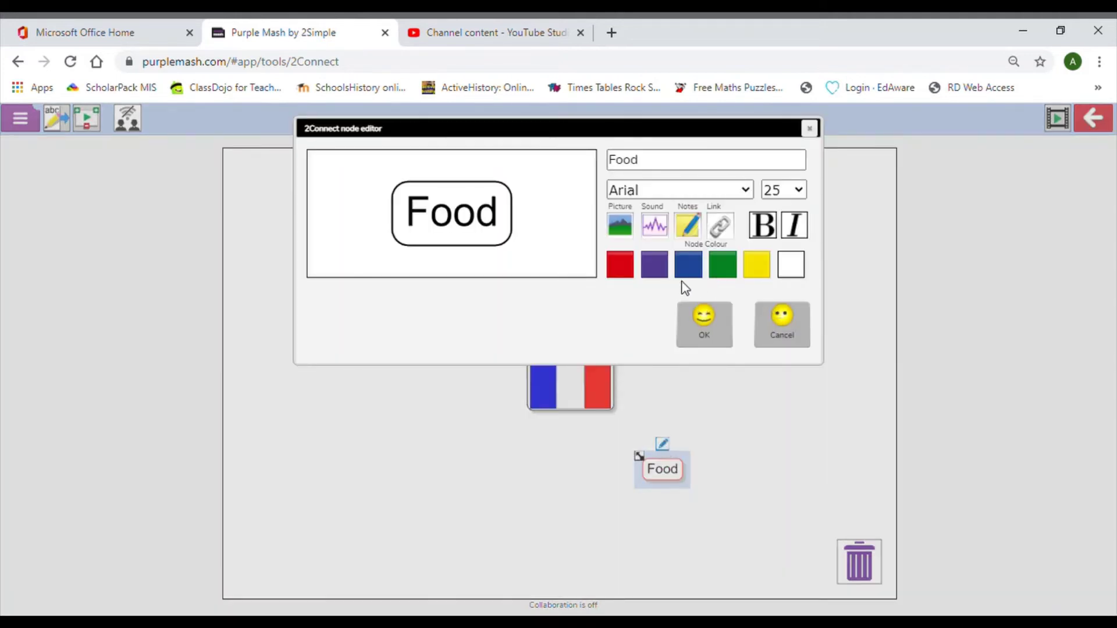
click(655, 266)
click(726, 327)
click(655, 472)
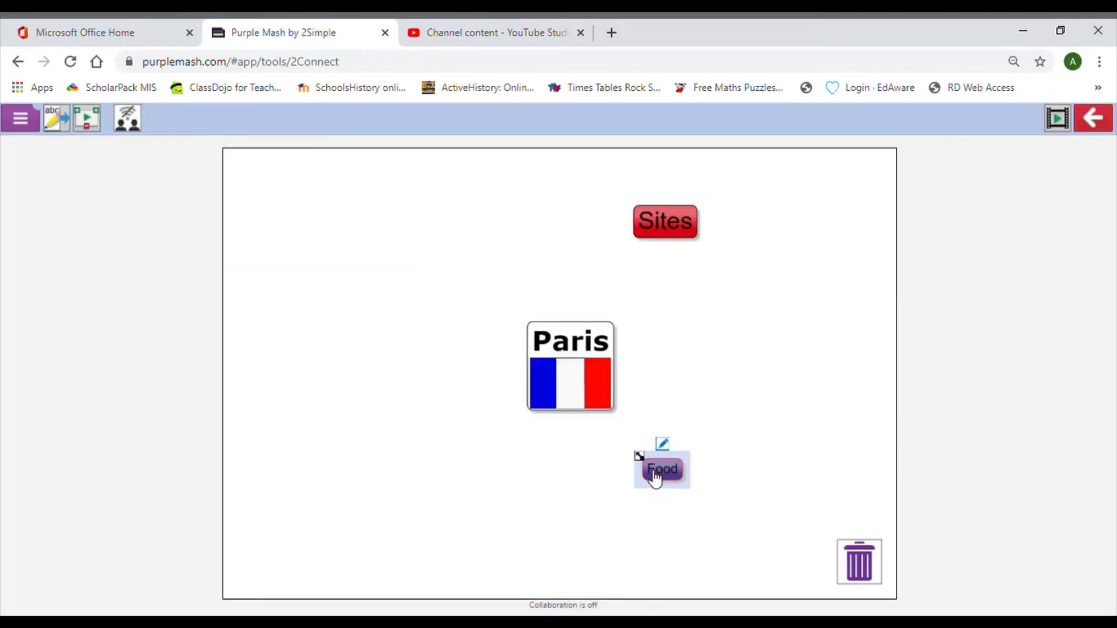
drag(640, 457, 701, 487)
click(599, 494)
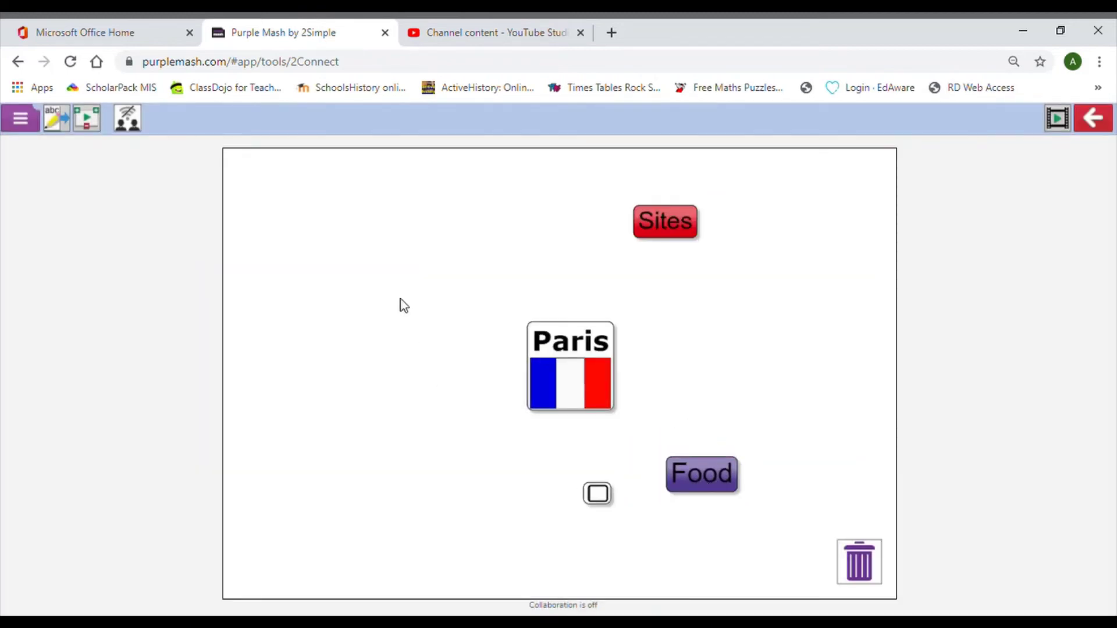
- Add a node labelled "Transport" in the upper-left area of the concept map
click(356, 227)
text(Transport)
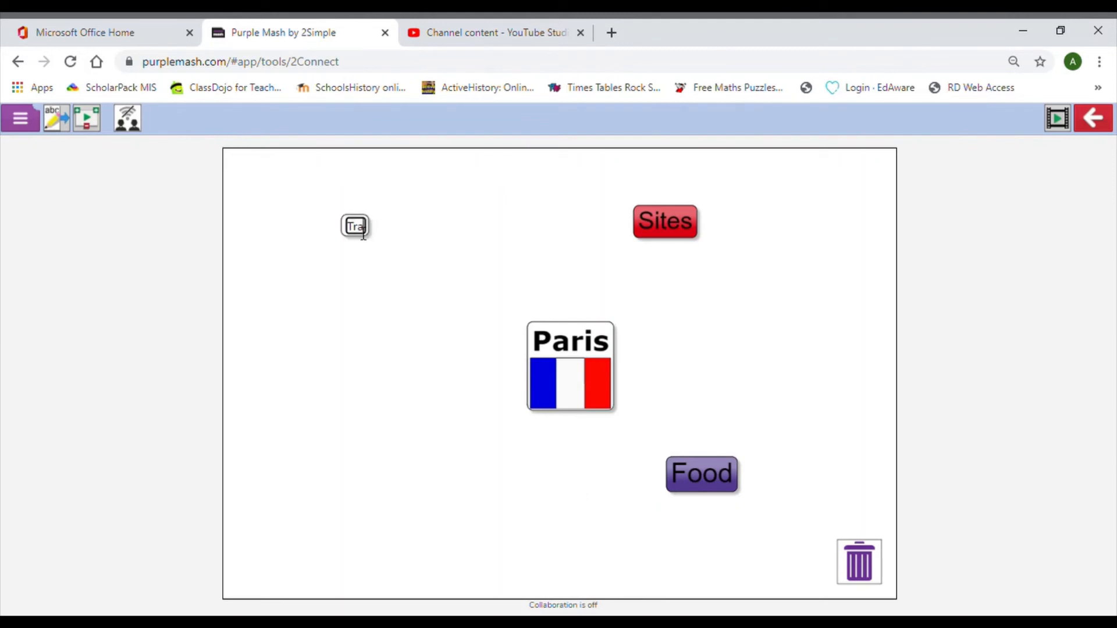
click(363, 233)
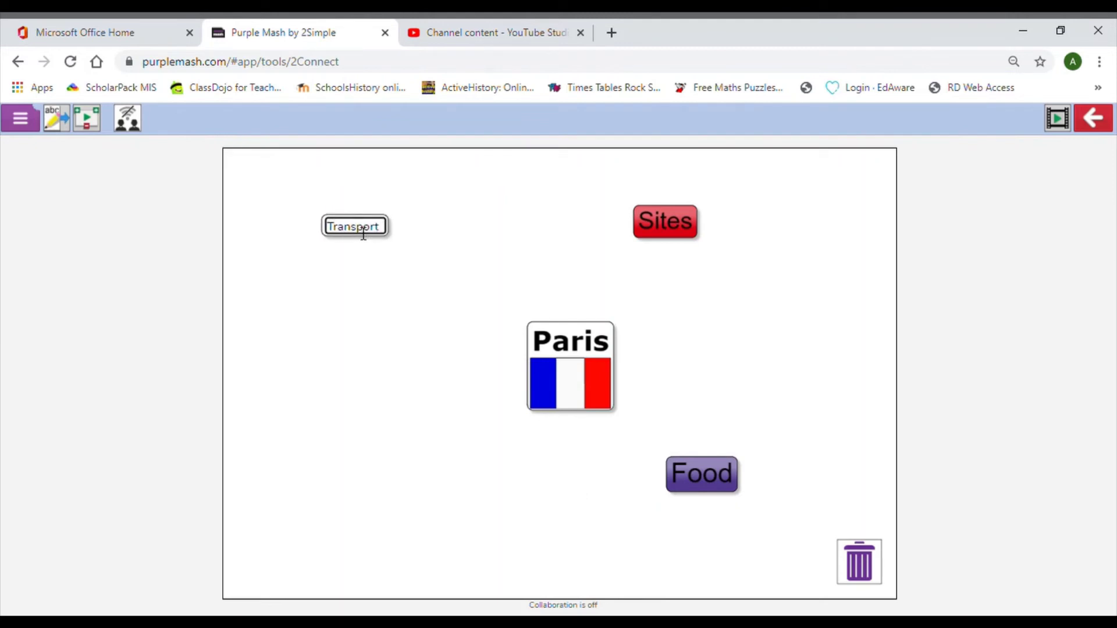
click(355, 244)
- Set the Transport node's colour to blue
click(356, 223)
click(356, 201)
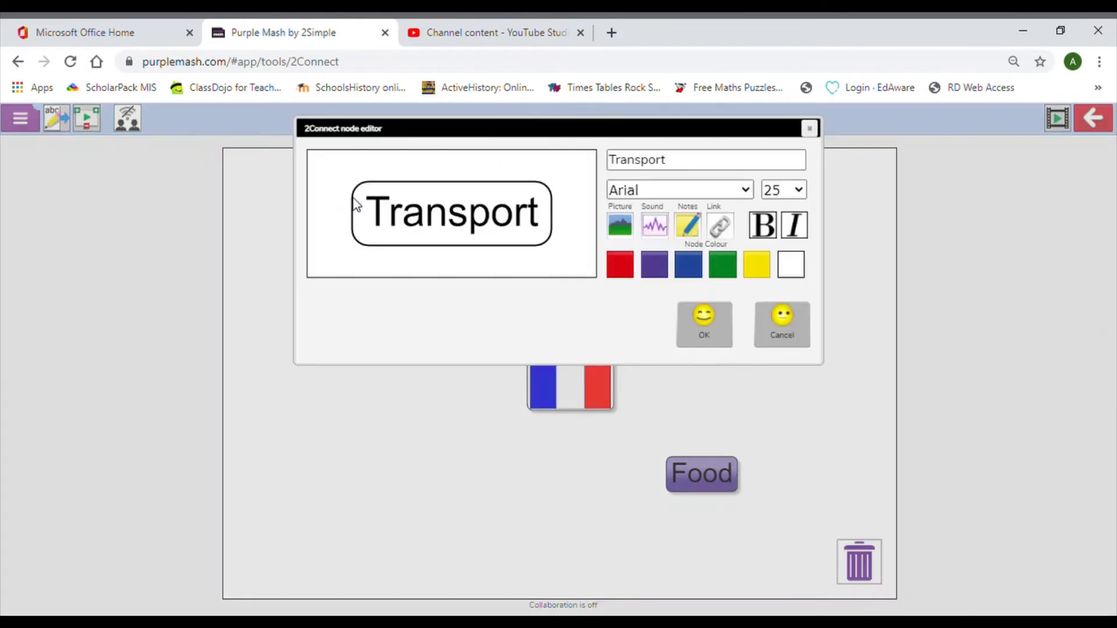
click(693, 268)
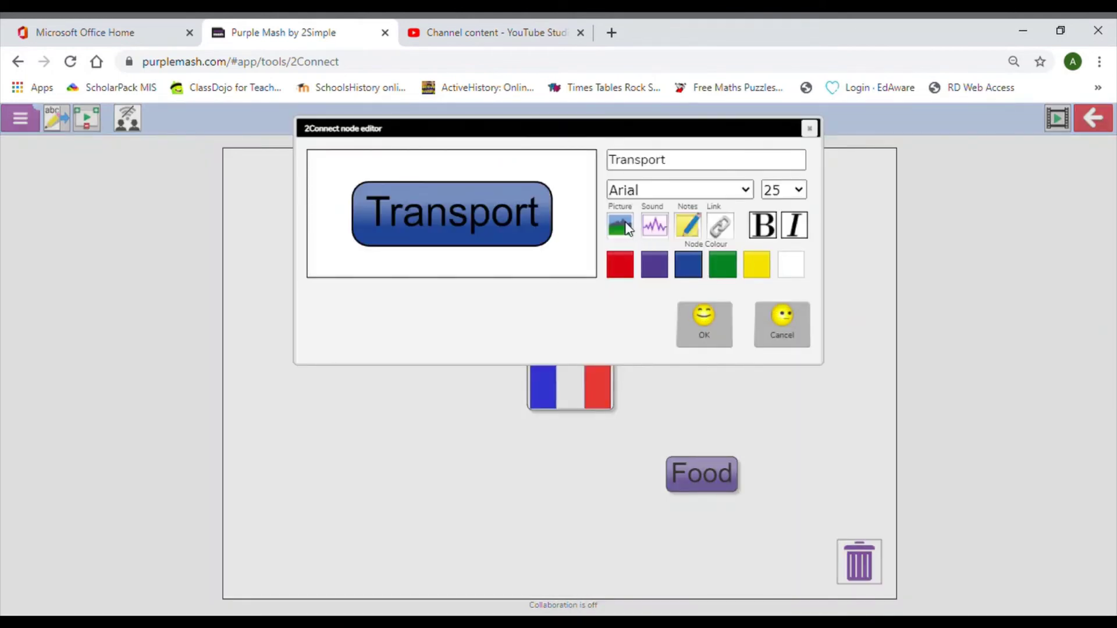
click(619, 226)
click(964, 146)
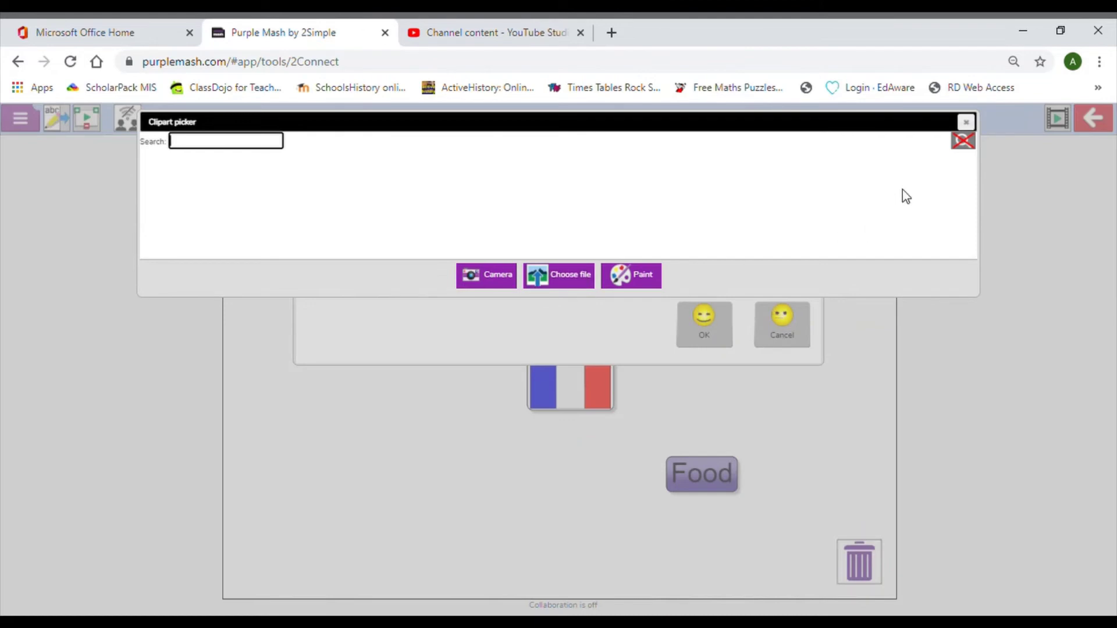
click(968, 146)
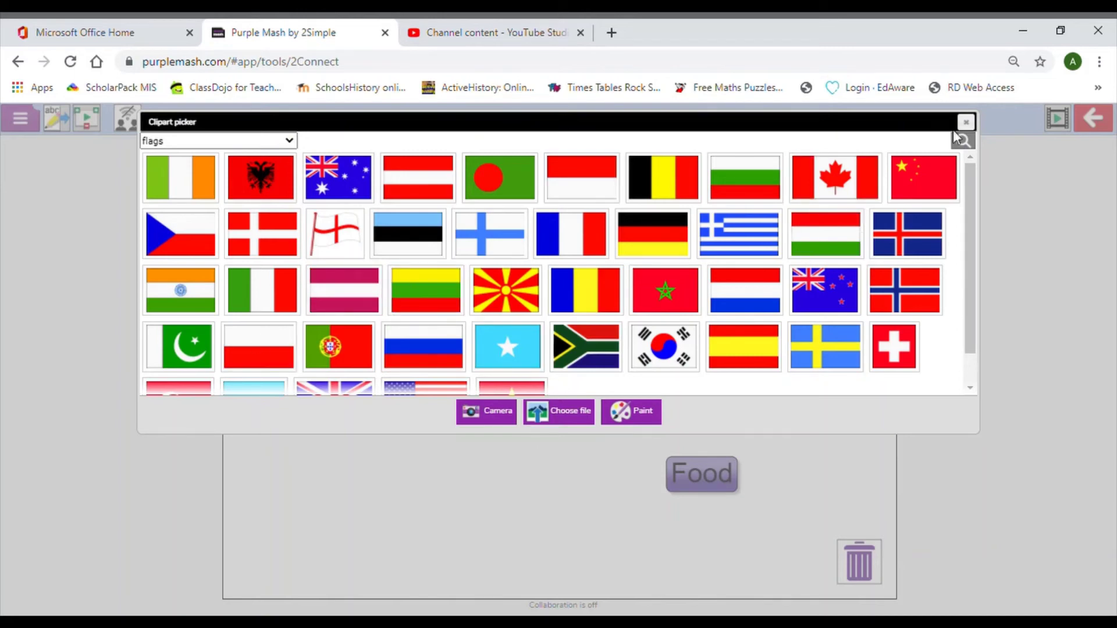
- Colour the Transport node green and enlarge it to roughly match the Sites and Food nodes
click(1026, 134)
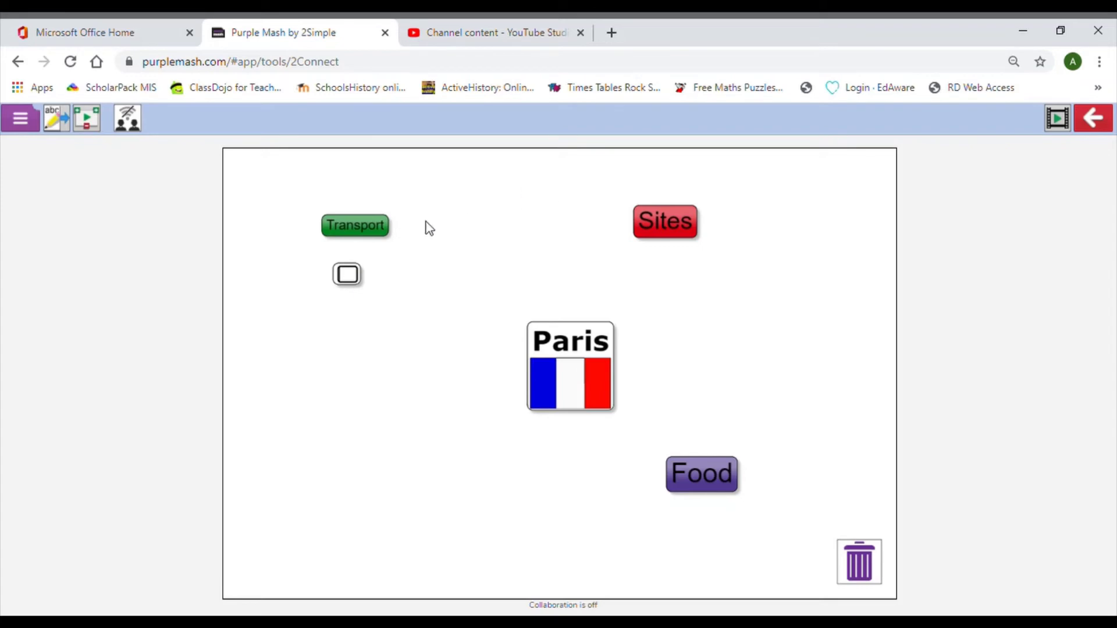
click(383, 236)
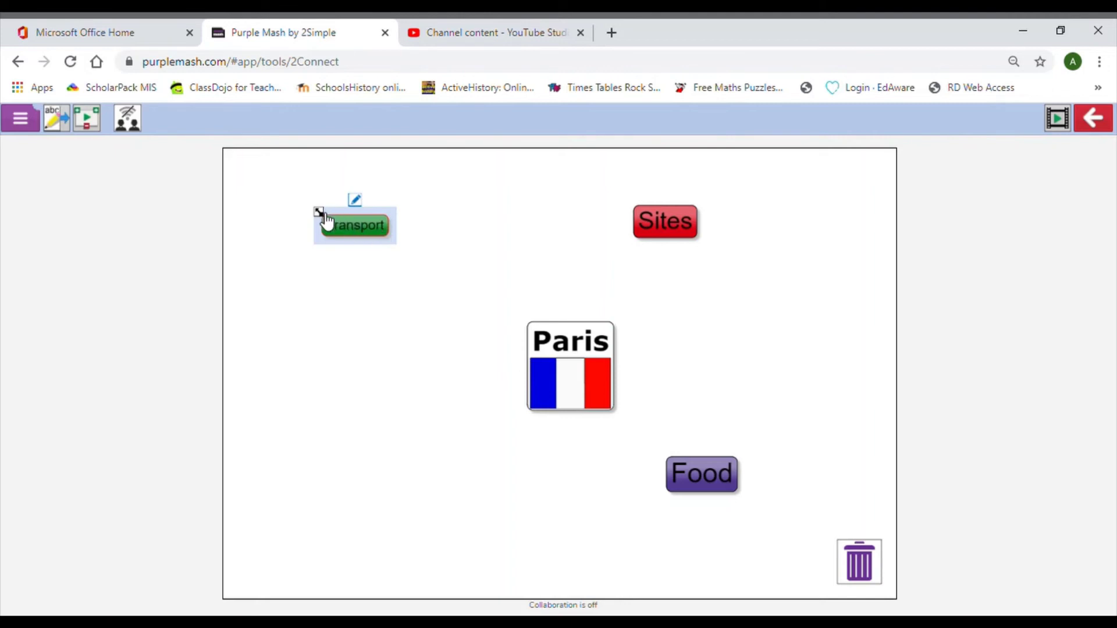
drag(320, 212, 301, 207)
double_click(349, 324)
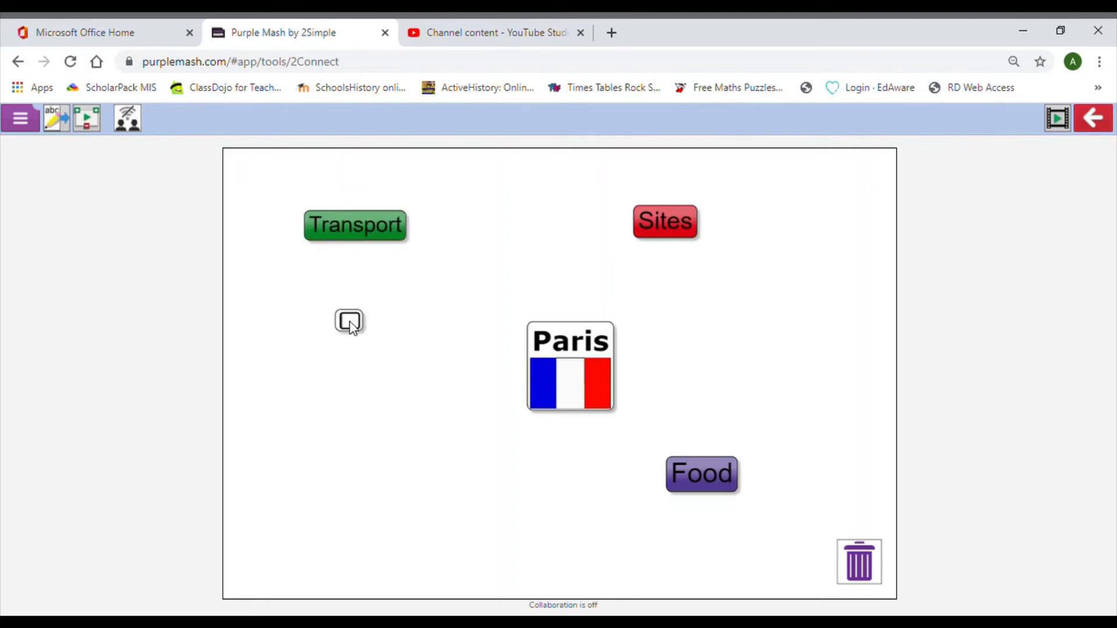
- Add a node labelled "Geography" in the lower-left area of the concept map and select it
drag(349, 323, 325, 494)
text(Geo)
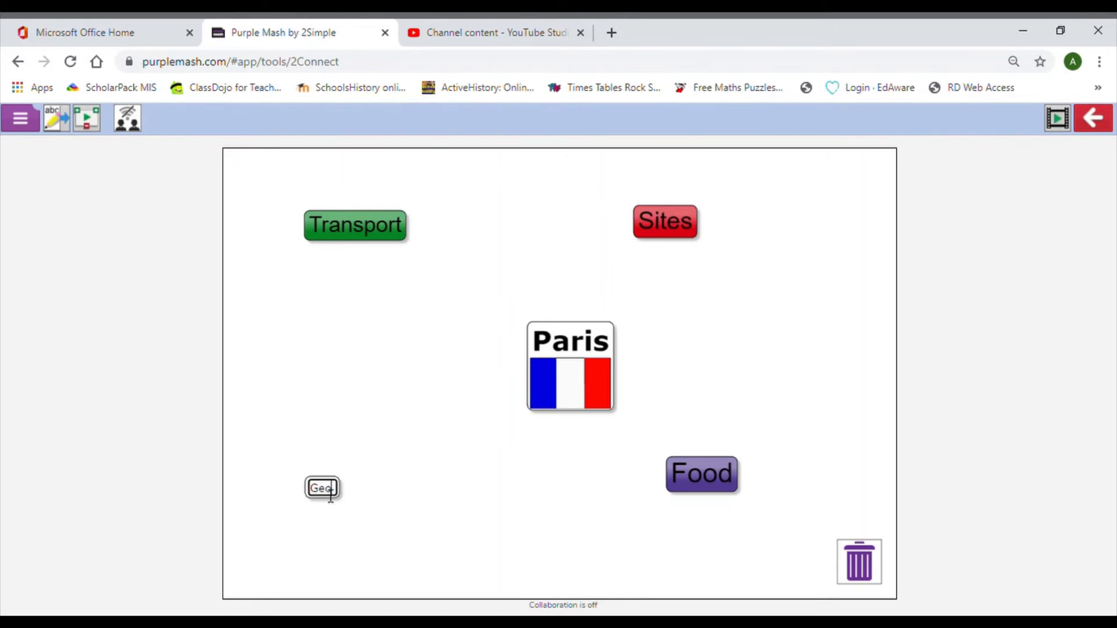
text(graphy)
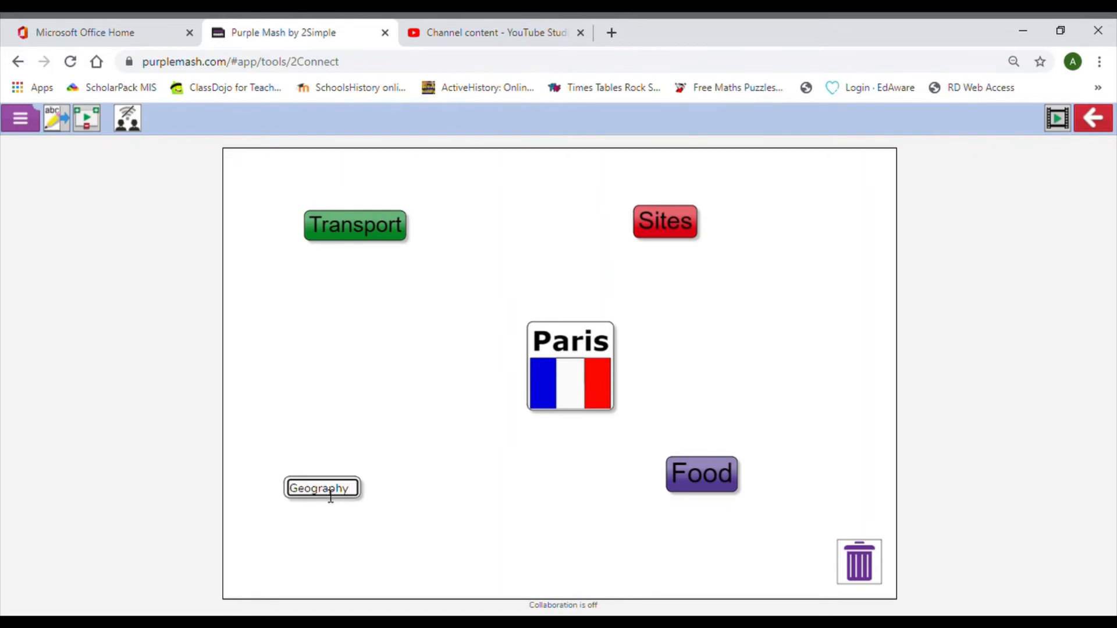
double_click(331, 493)
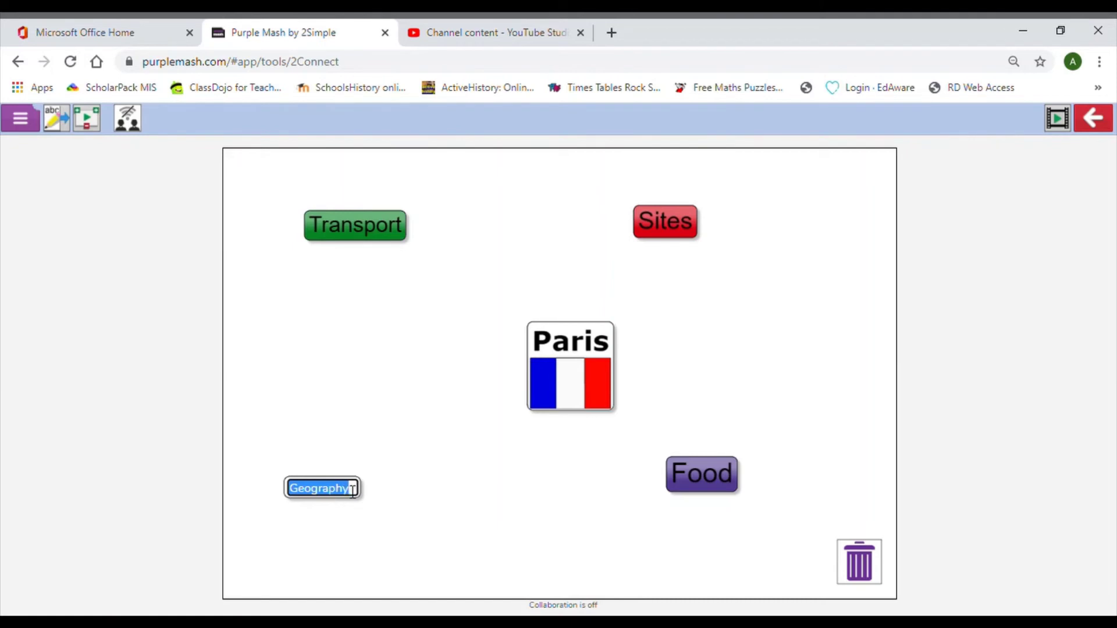
click(384, 546)
click(349, 499)
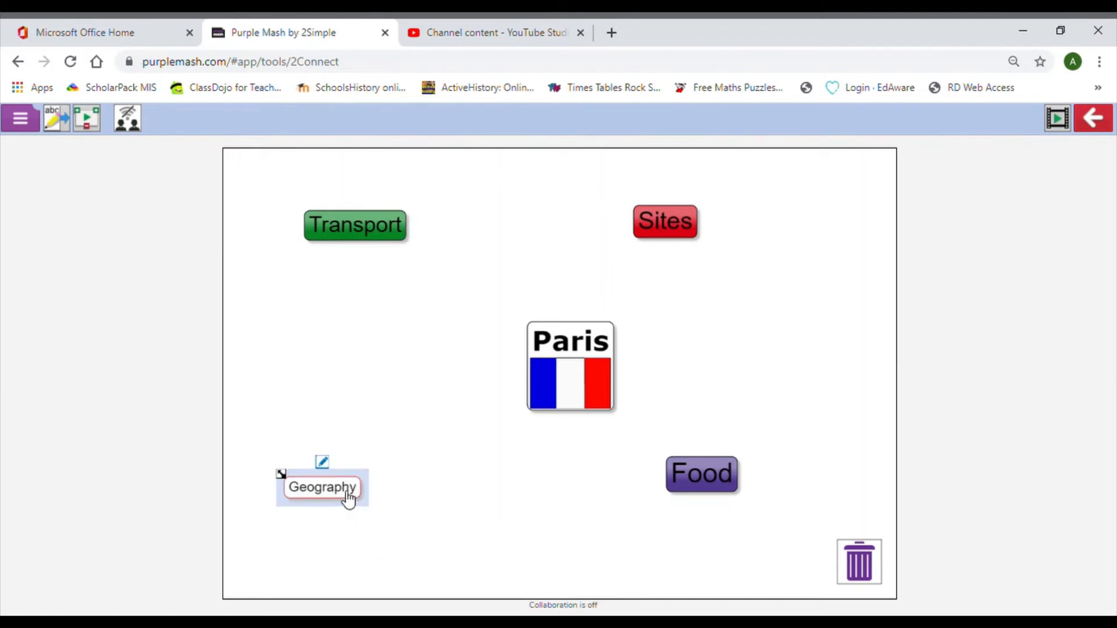
- Colour the Geography node yellow and enlarge it to roughly match the other topic nodes, shifting it slightly right
click(322, 462)
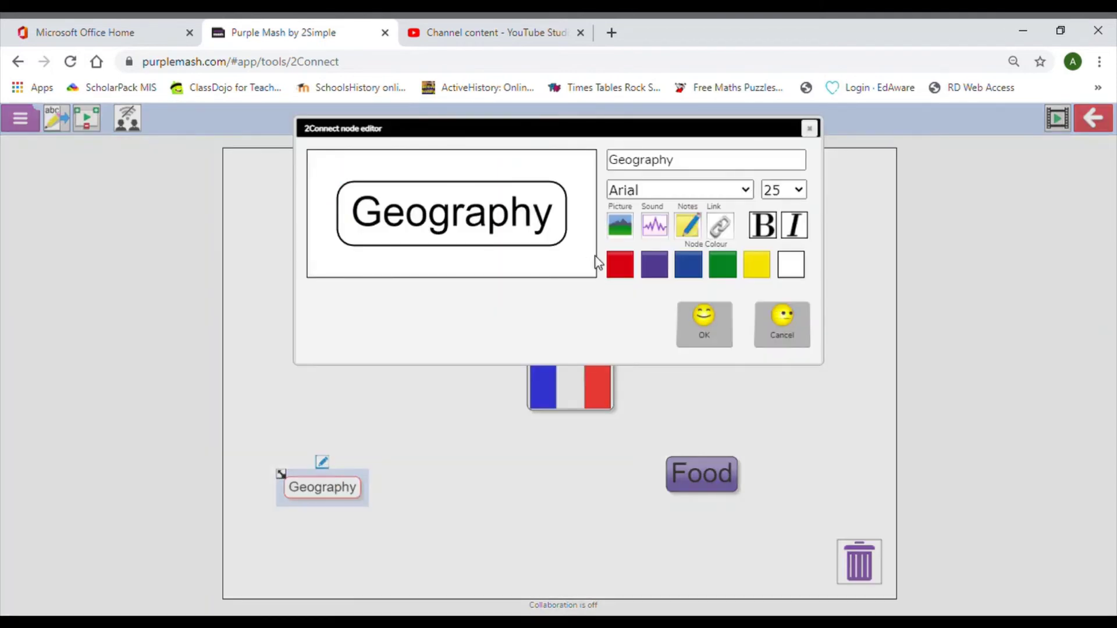
click(756, 265)
click(714, 333)
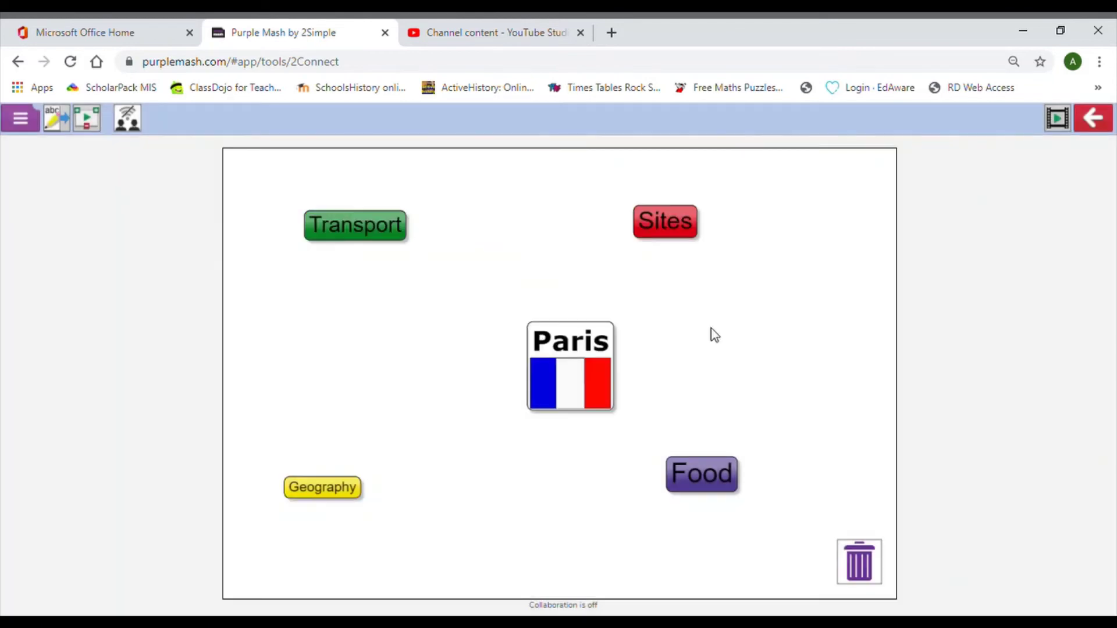
click(335, 501)
drag(285, 476, 365, 490)
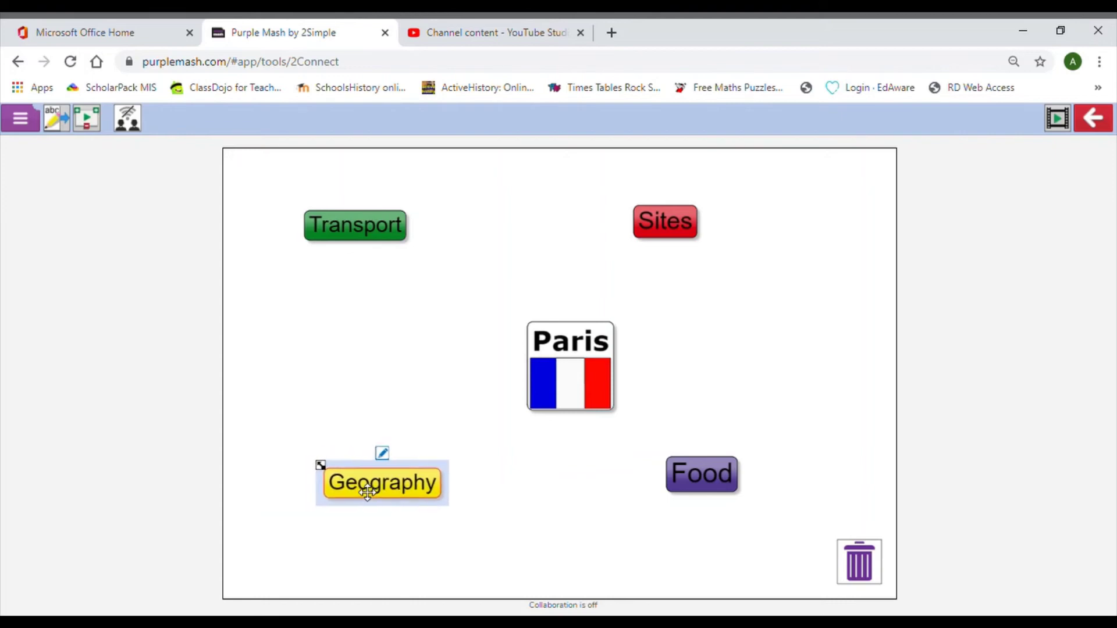
- Move the Food and Sites nodes further right, away from the central Paris node
click(708, 471)
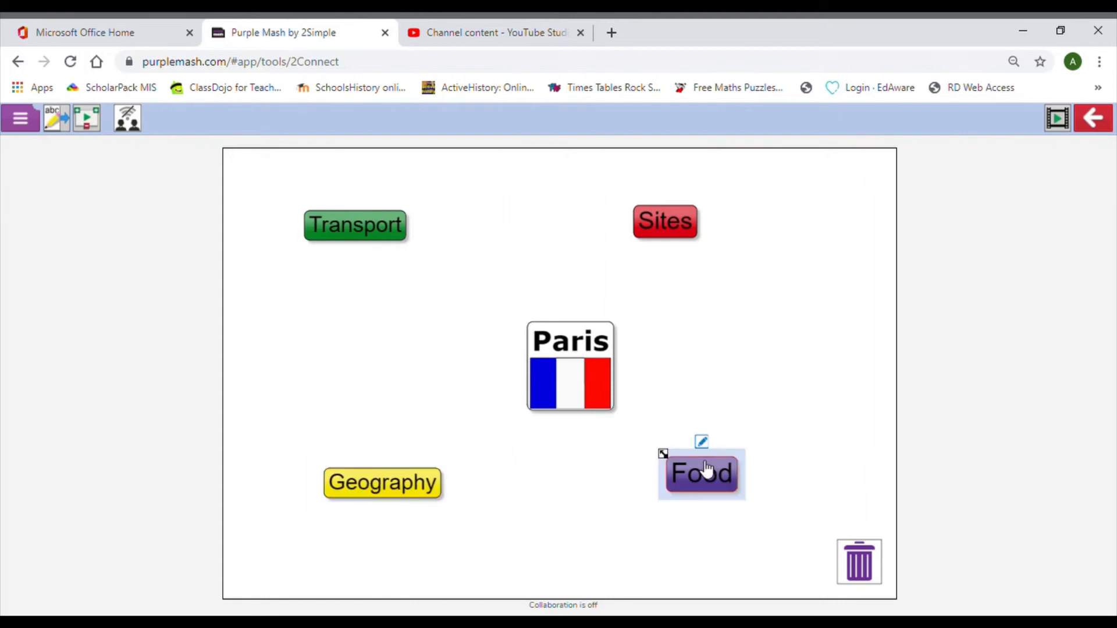
drag(708, 471, 759, 467)
click(680, 240)
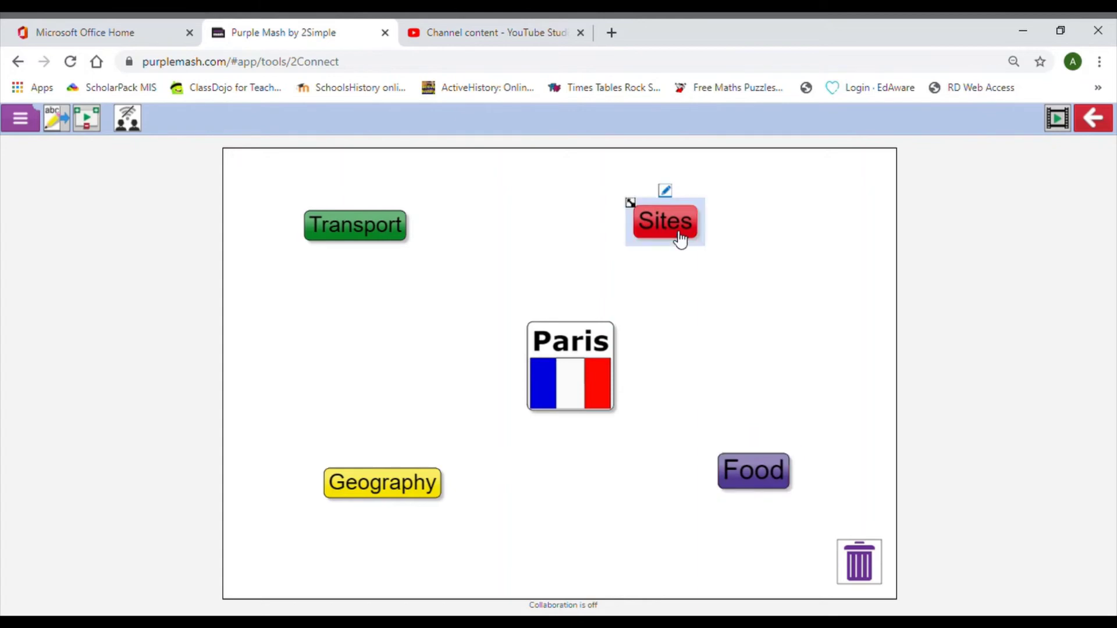
drag(663, 247, 734, 245)
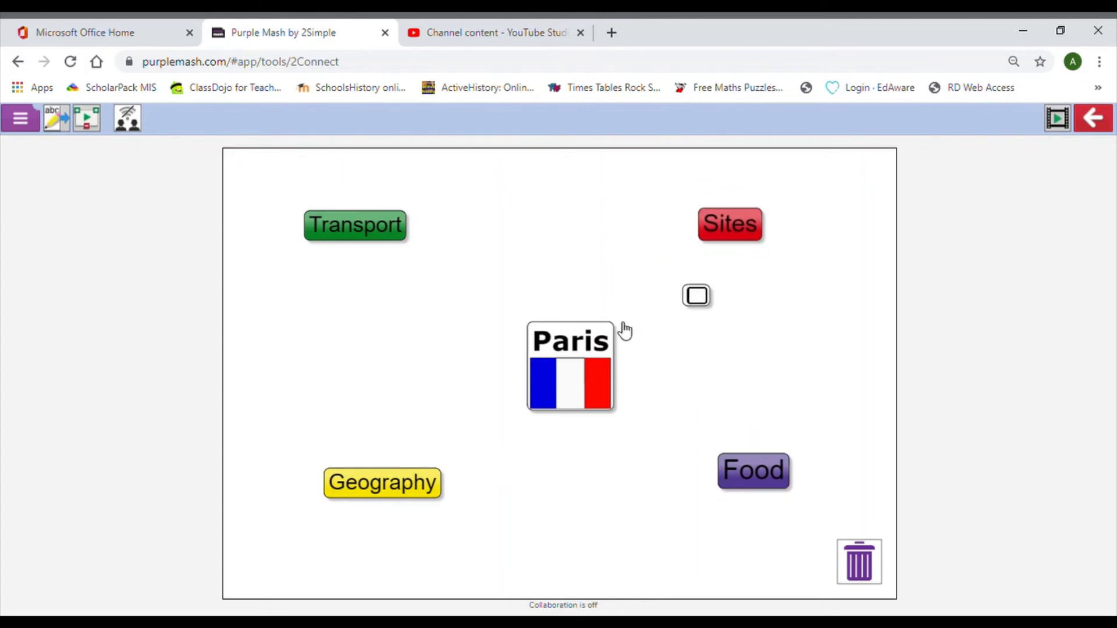
- Draw connection lines from Paris to Sites and Food, and from Geography and Transport to Paris, nudging Paris slightly up and right
mouse_move(625, 330)
drag(642, 296, 705, 247)
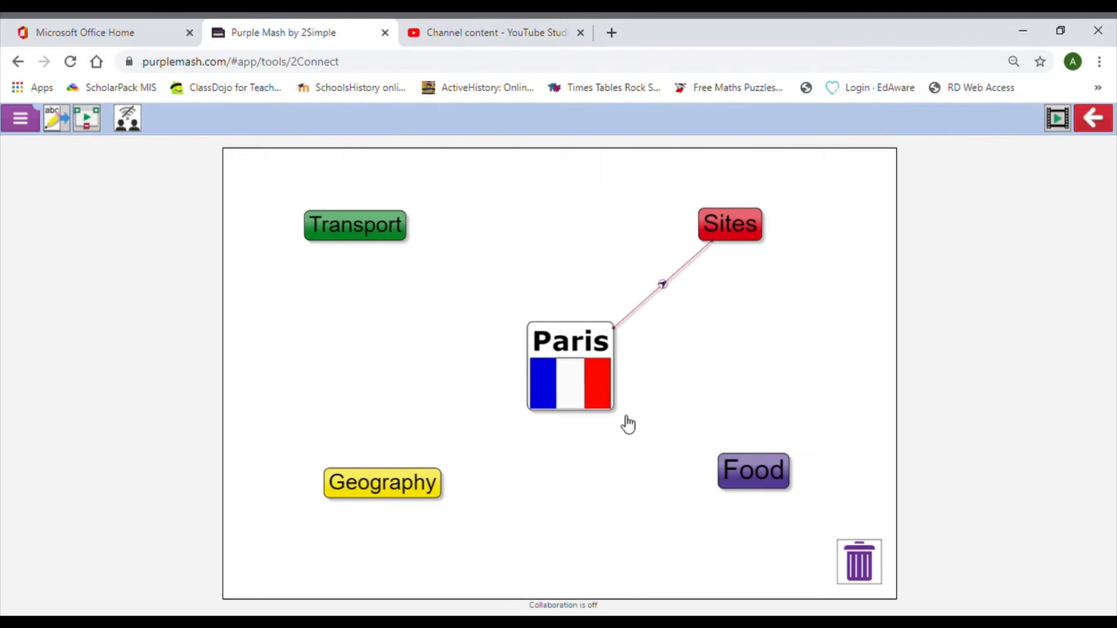
drag(620, 414, 721, 459)
mouse_move(534, 416)
mouse_down()
mouse_move(436, 492)
mouse_move(533, 391)
mouse_move(571, 389)
mouse_move(530, 370)
mouse_move(552, 388)
mouse_move(539, 419)
mouse_up()
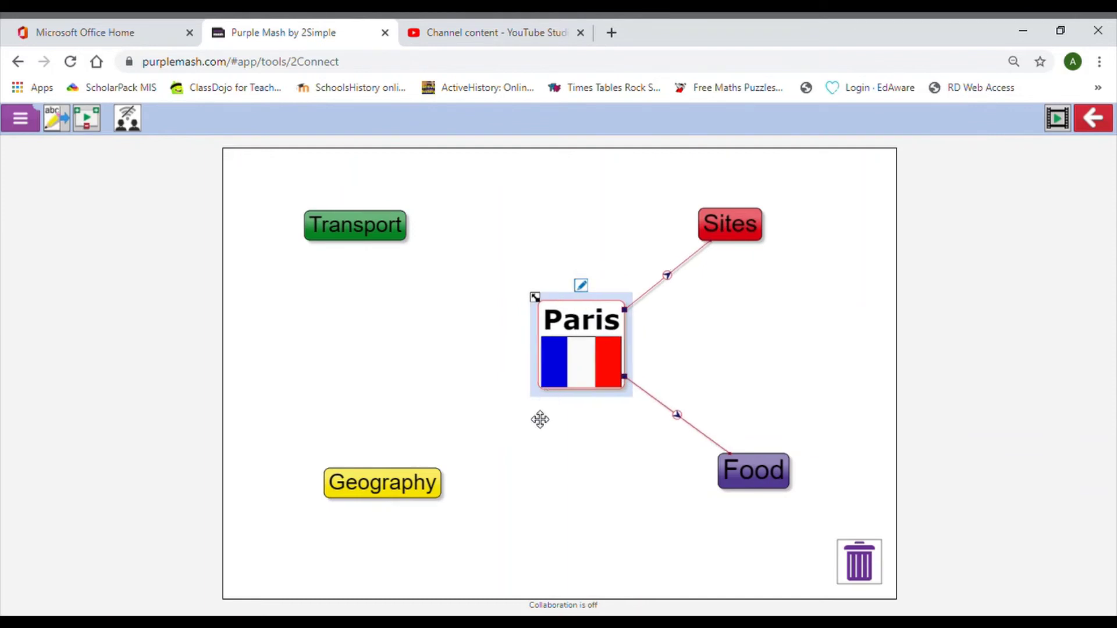
drag(450, 474, 547, 393)
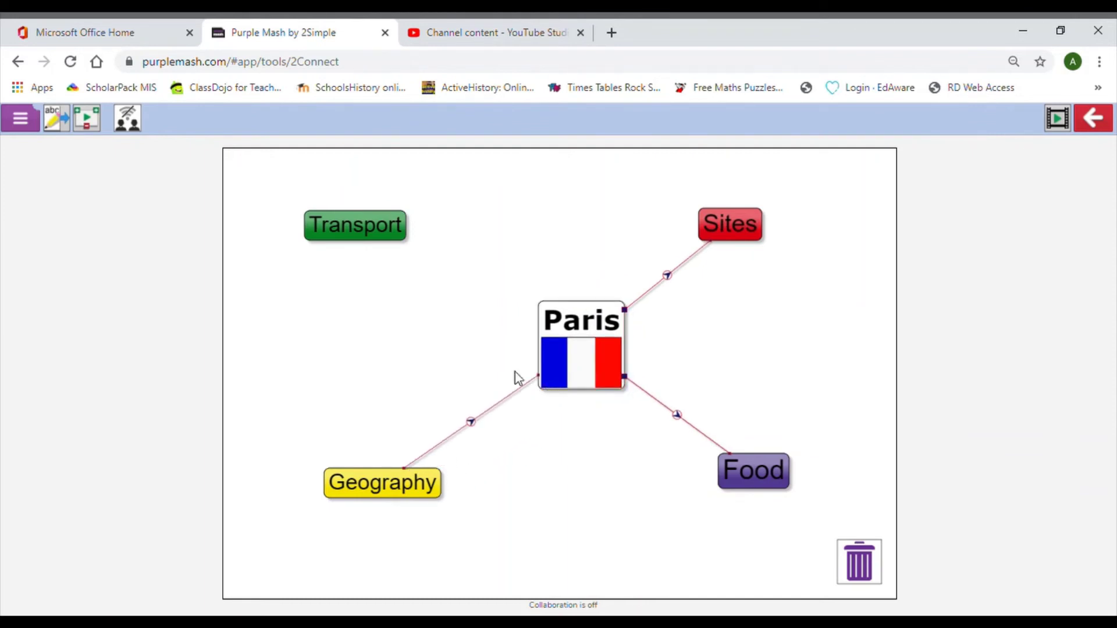
drag(410, 243, 545, 309)
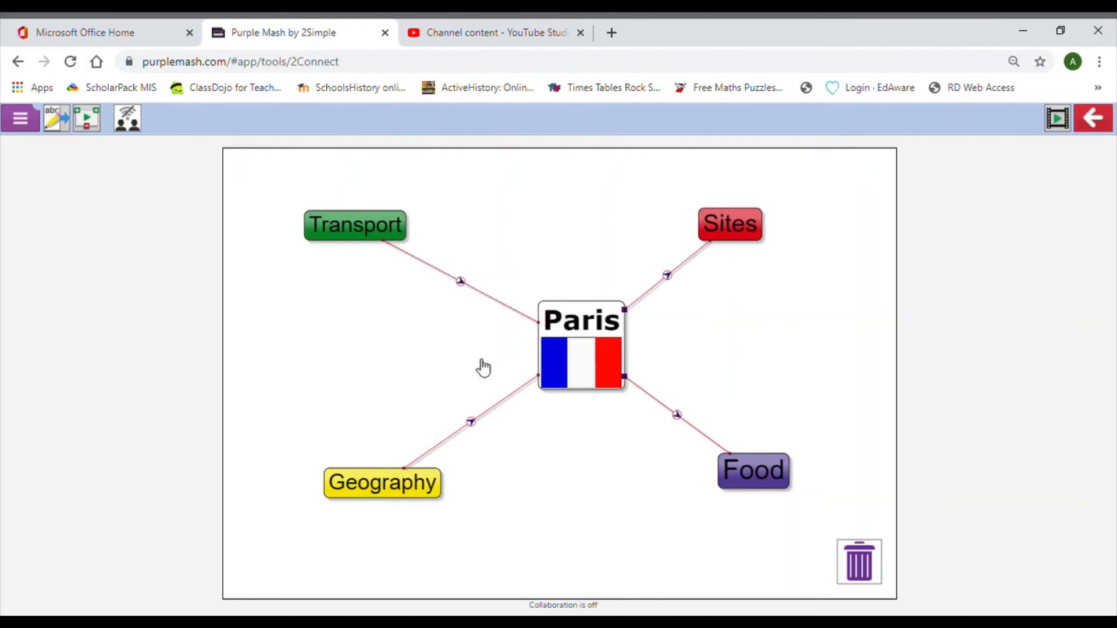
- Change the Transport–Paris and Paris–Sites connection lines to plain lines without arrows
click(461, 283)
click(551, 288)
click(523, 356)
click(667, 276)
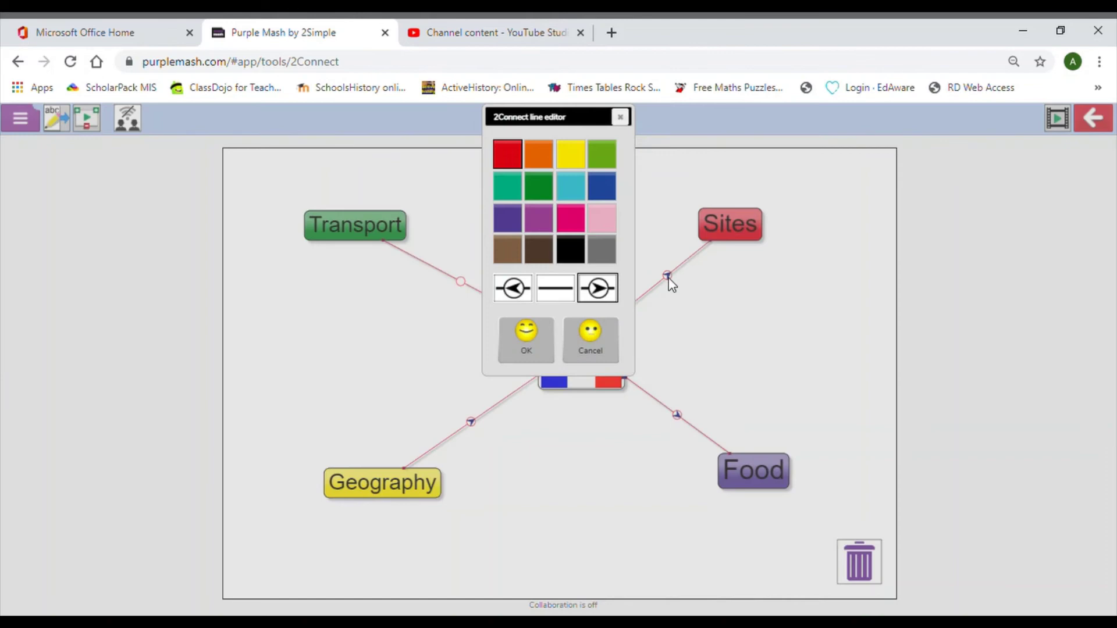
click(570, 293)
click(532, 354)
- Recolour the Paris–Food connection line black and make it a plain line without an arrow
click(676, 415)
click(527, 339)
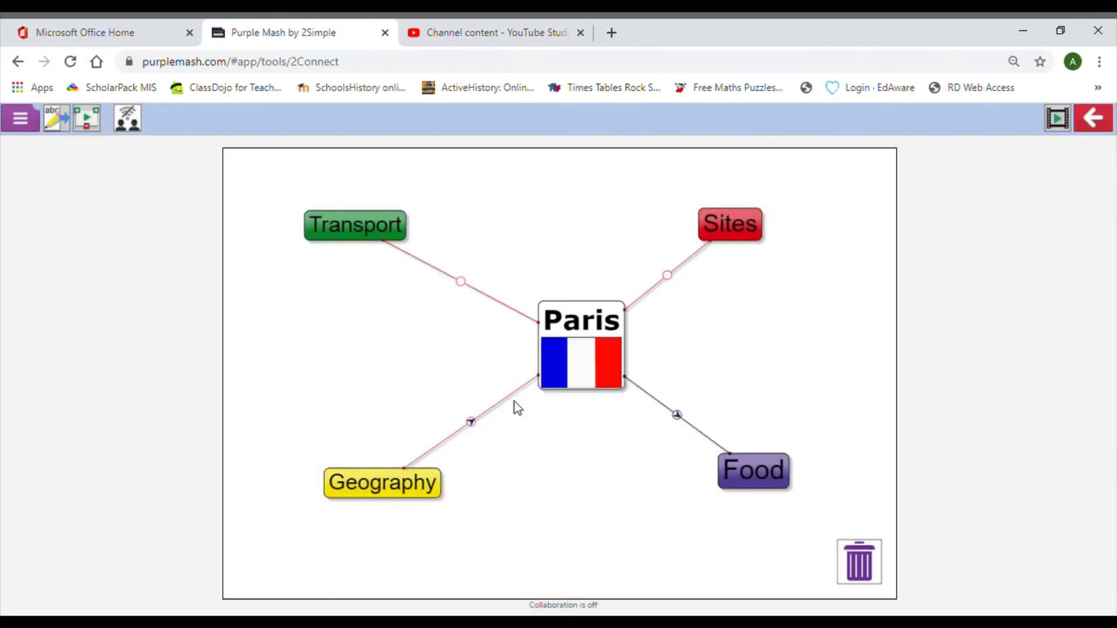
click(677, 415)
click(571, 293)
click(535, 342)
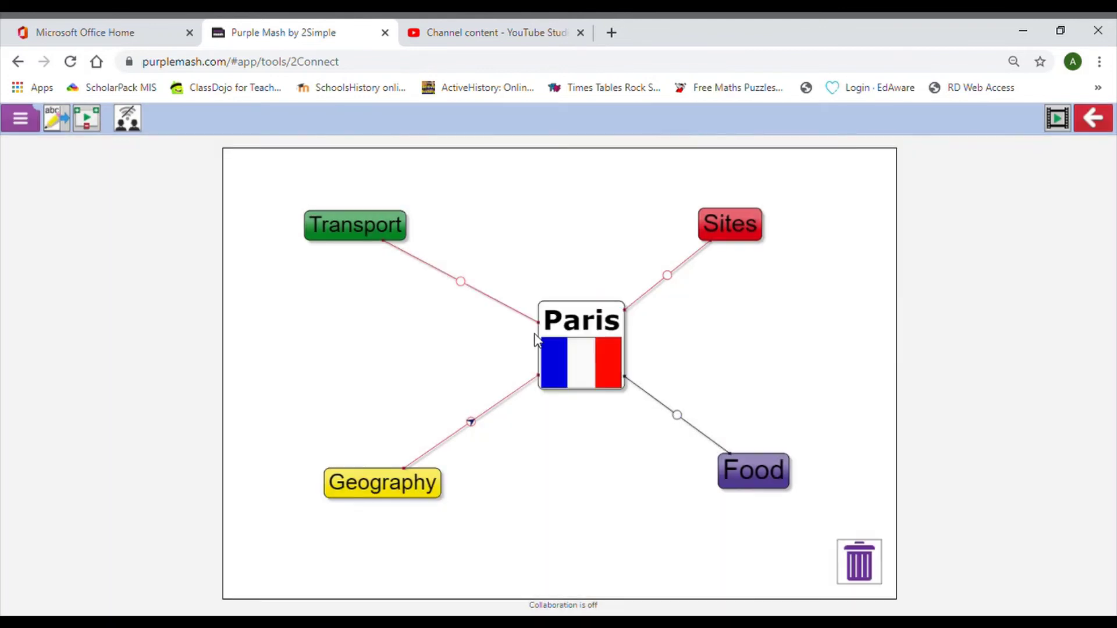
click(483, 419)
click(498, 438)
click(470, 422)
click(616, 333)
click(471, 423)
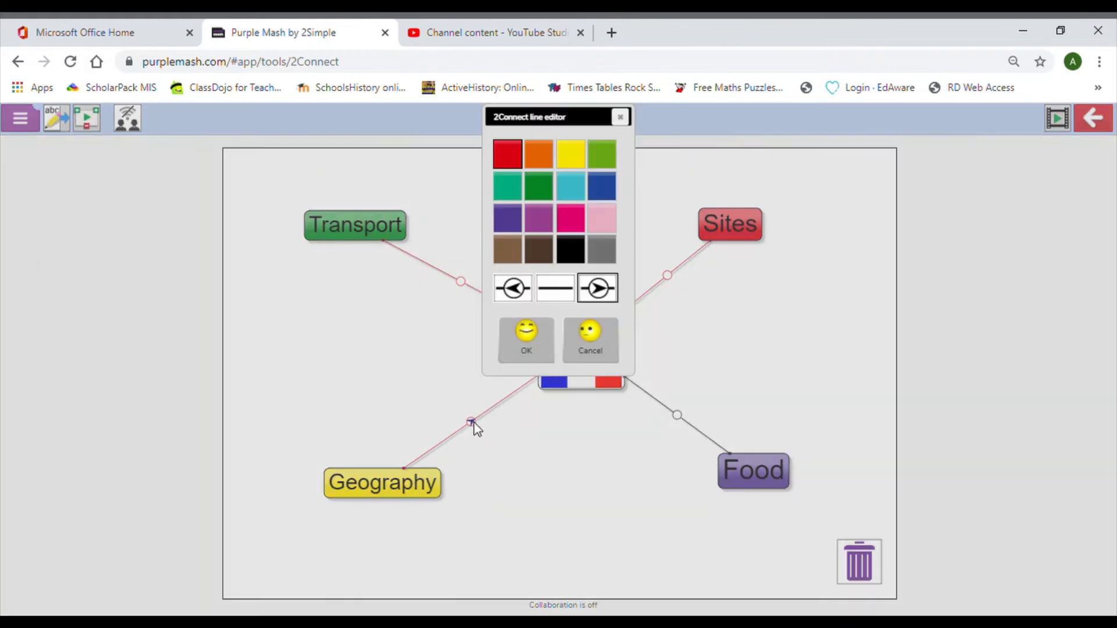
click(614, 356)
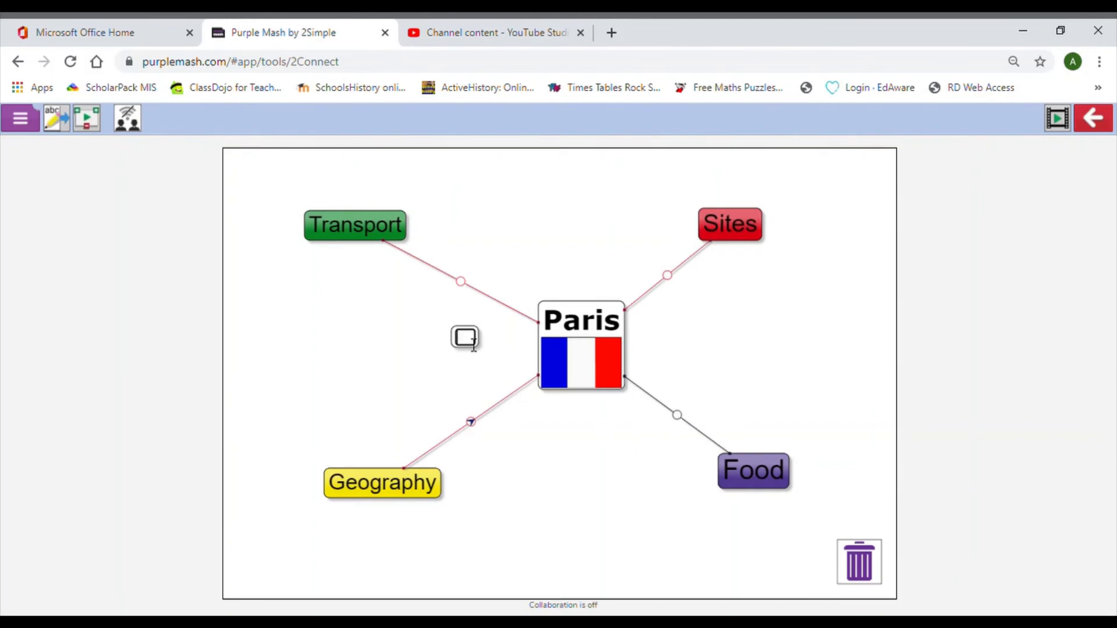
- Open the Geography–Paris connection line for editing
click(471, 423)
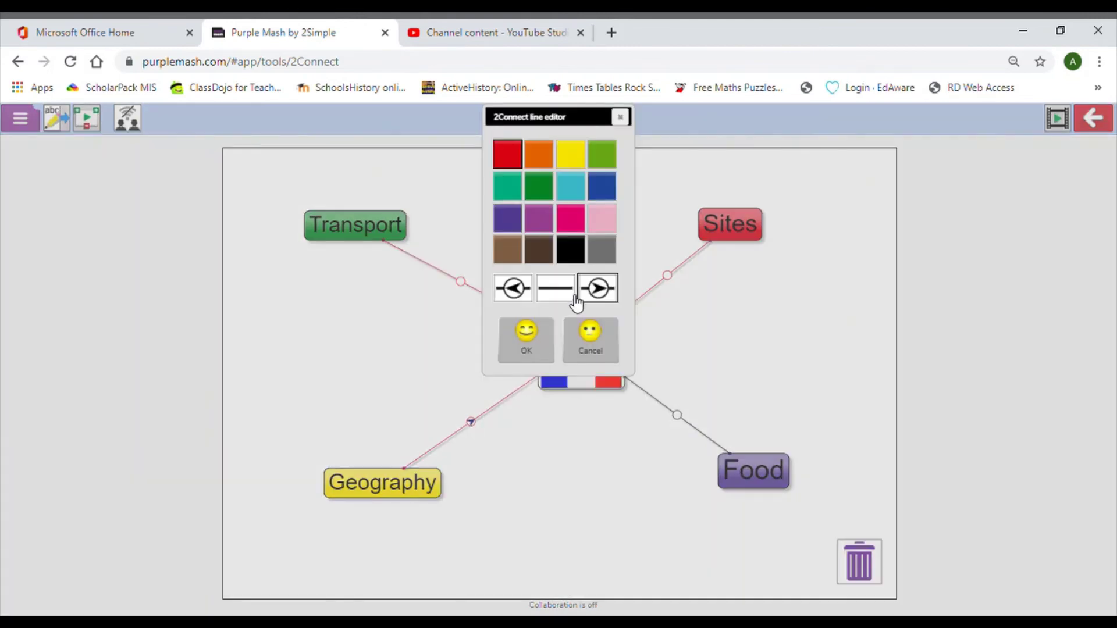